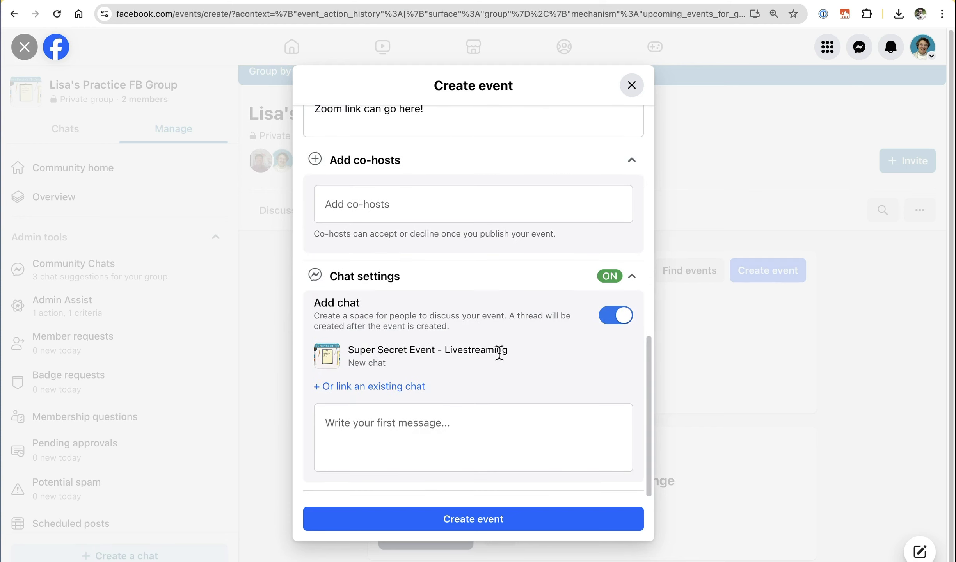
- Write "Woo hoo! Let's chat!" as the first message of the event's new chat
left_click(411, 427)
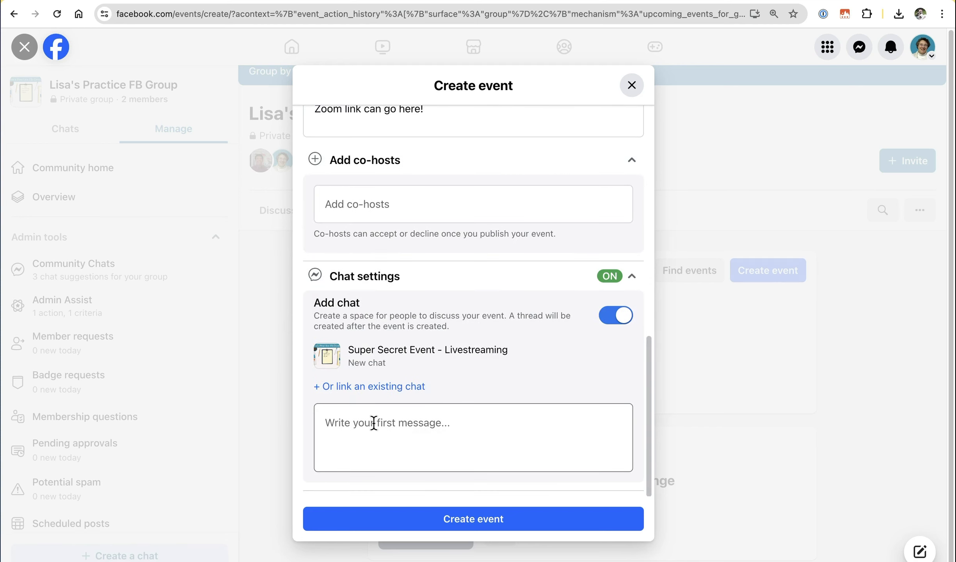
left_click(373, 423)
type("W")
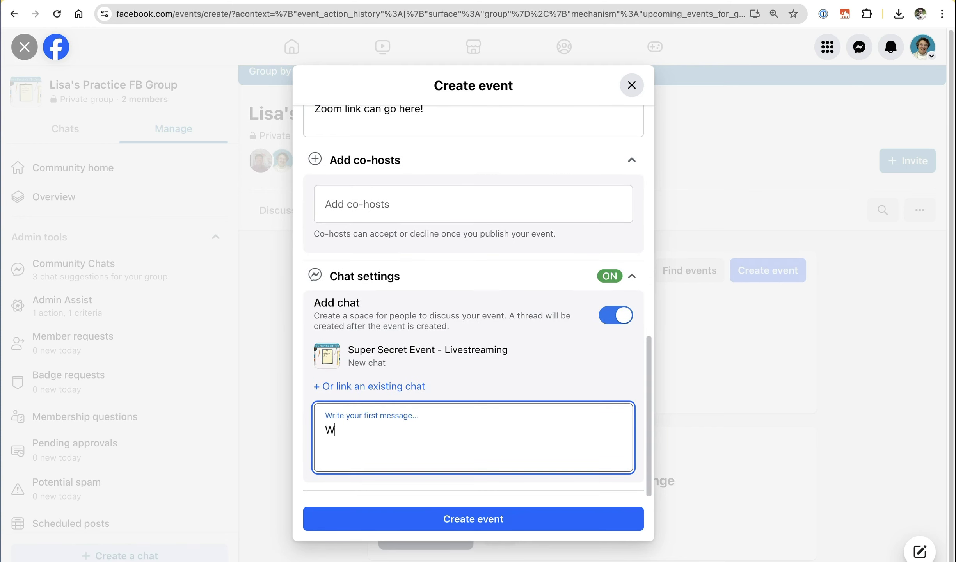
type("oo hoo! Let's cha")
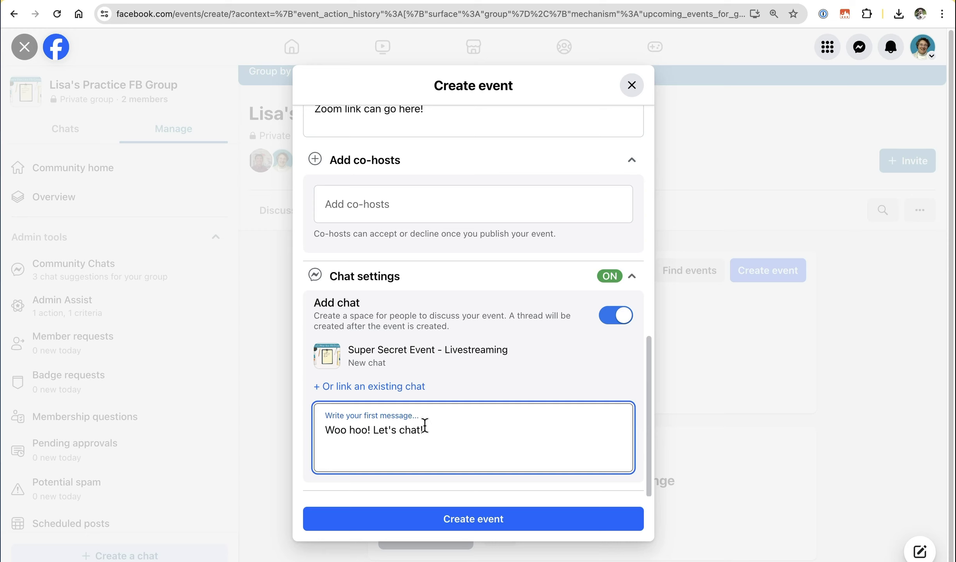
type("t!")
key("super+shift+4")
left_click_drag(288, 62, 668, 551)
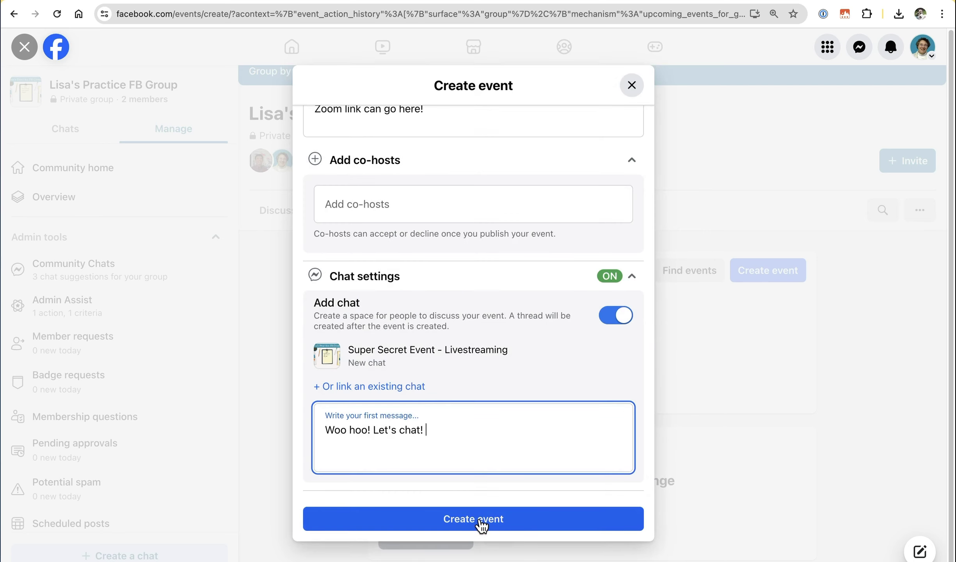
- Replace the event cover with the featured gallery illustration of cats riding in a white car, and create the event
scroll(480, 485, "up", 15)
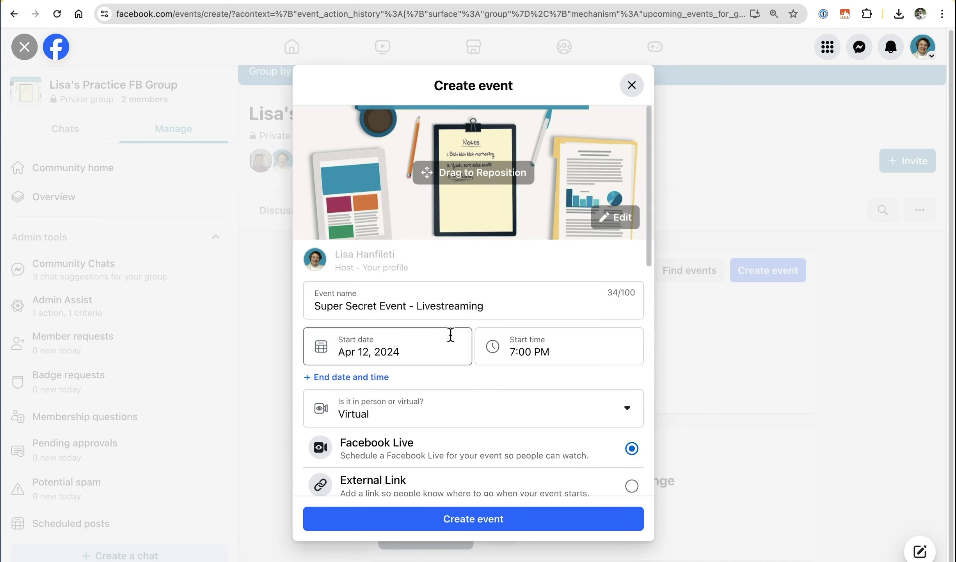
left_click(619, 218)
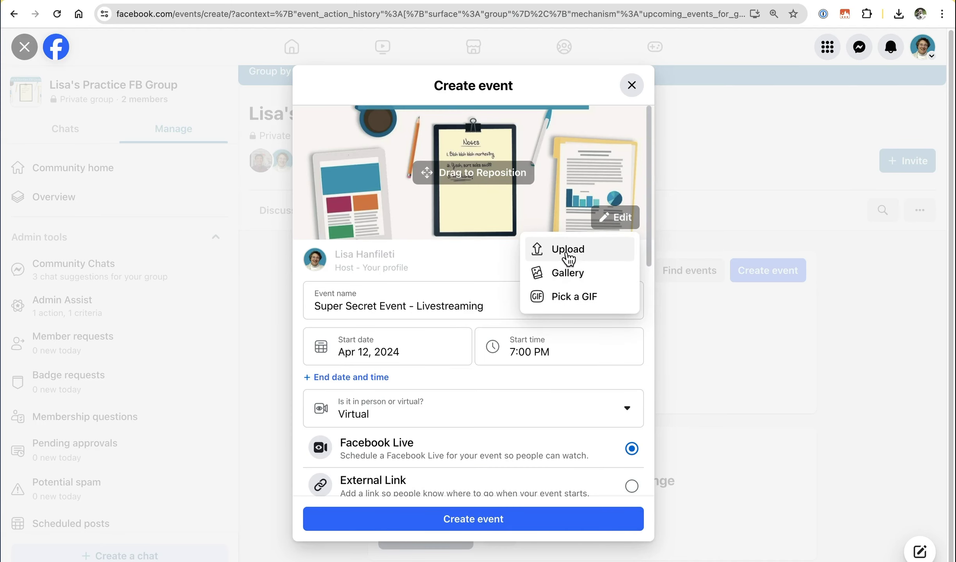
left_click(568, 274)
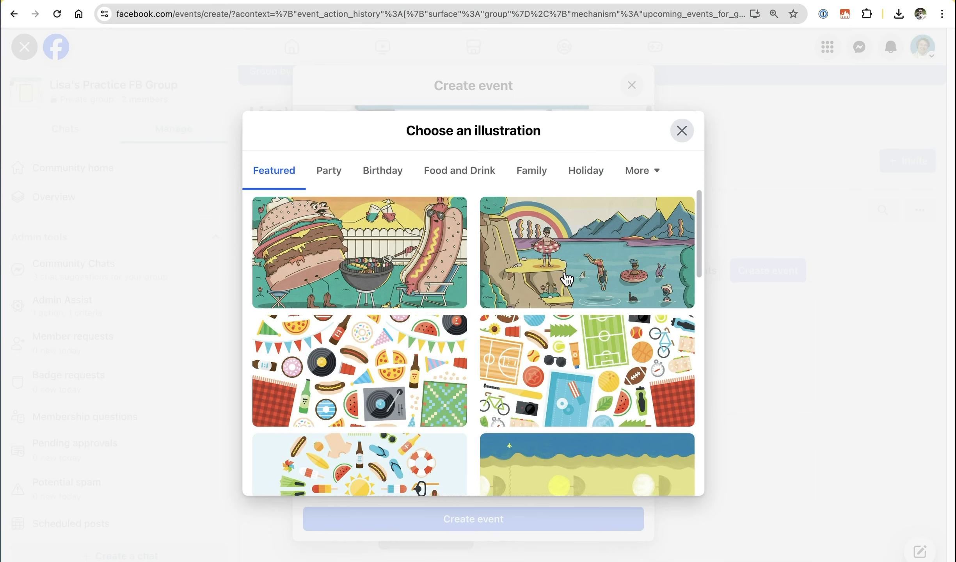
scroll(571, 251, "down", 3)
scroll(571, 251, "down", 6)
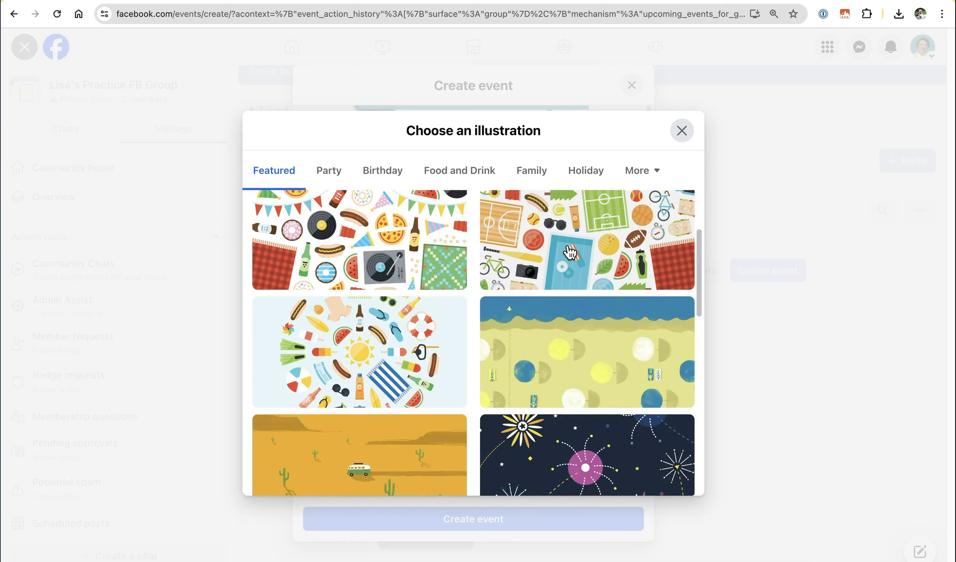
scroll(571, 252, "down", 3)
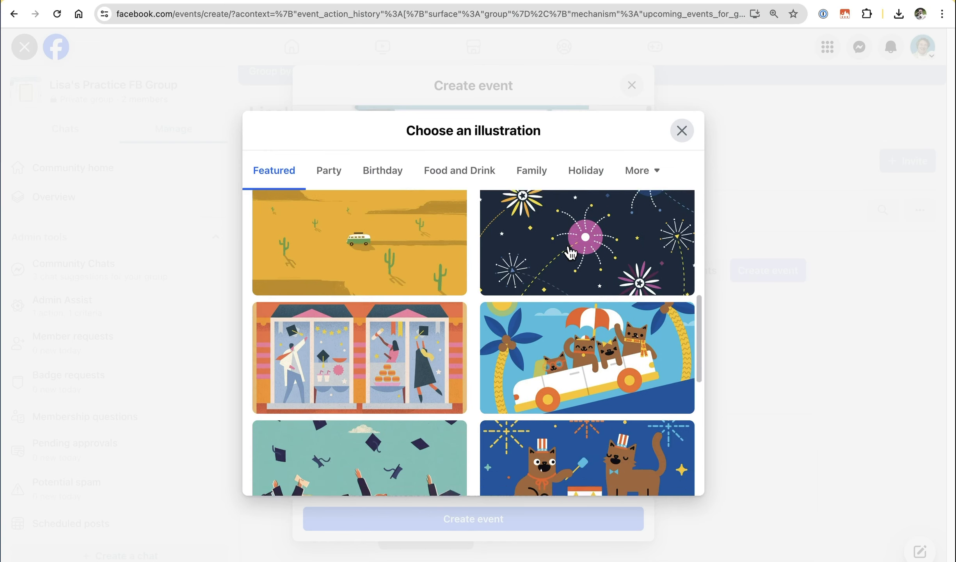
left_click(571, 252)
left_click(532, 518)
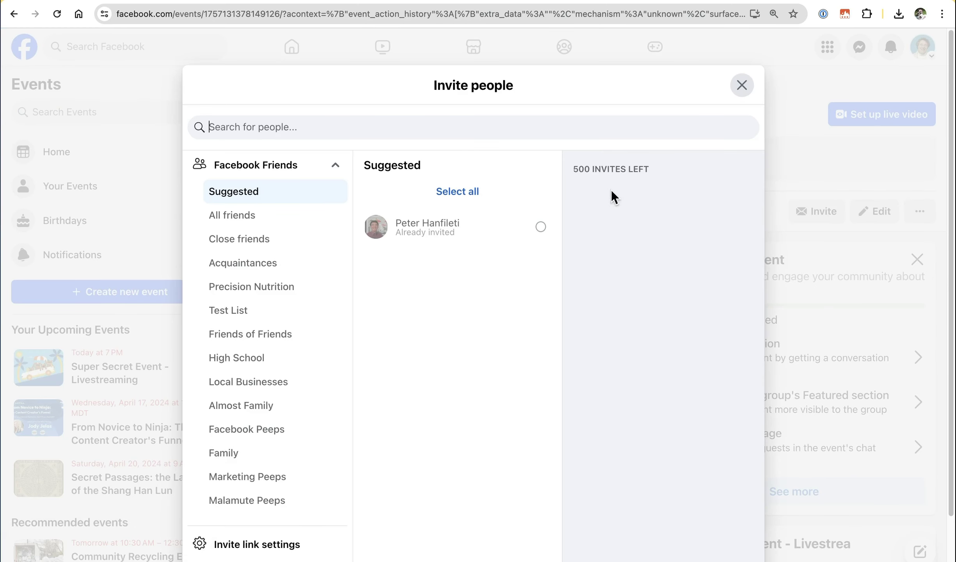
- Look through the friend, hosted event and group lists available for invitations, and leave the invitation dialog
left_click(458, 192)
scroll(322, 335, "down", 1)
scroll(323, 335, "down", 10)
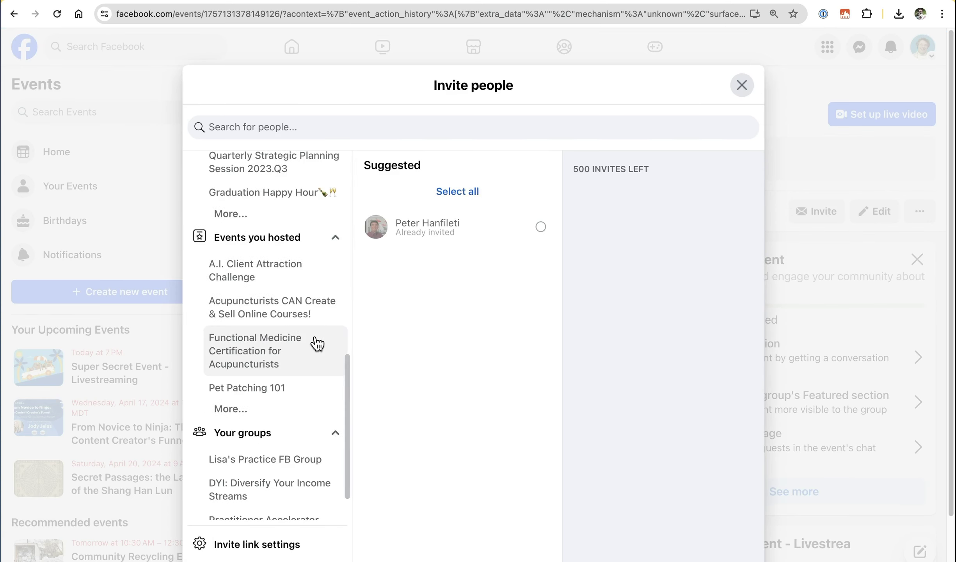
scroll(309, 363, "down", 2)
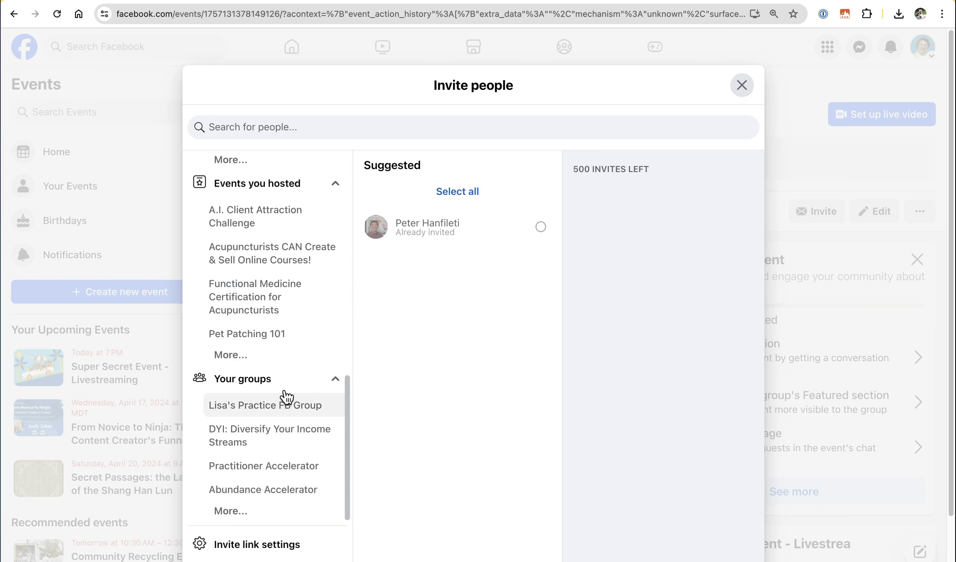
left_click(278, 436)
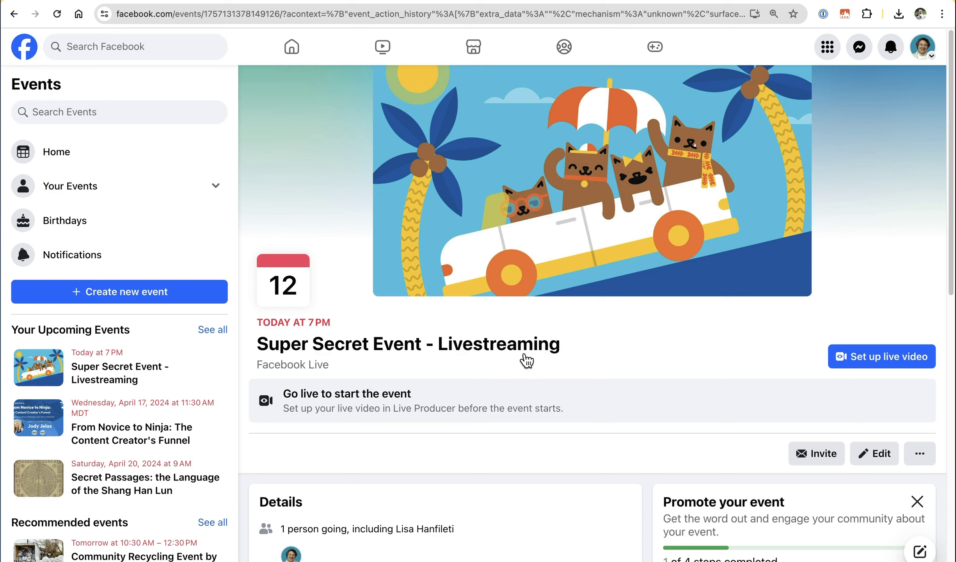
- Set up the live video for Super Secret Event - Livestreaming with streaming software as its video source
scroll(642, 347, "down", 3)
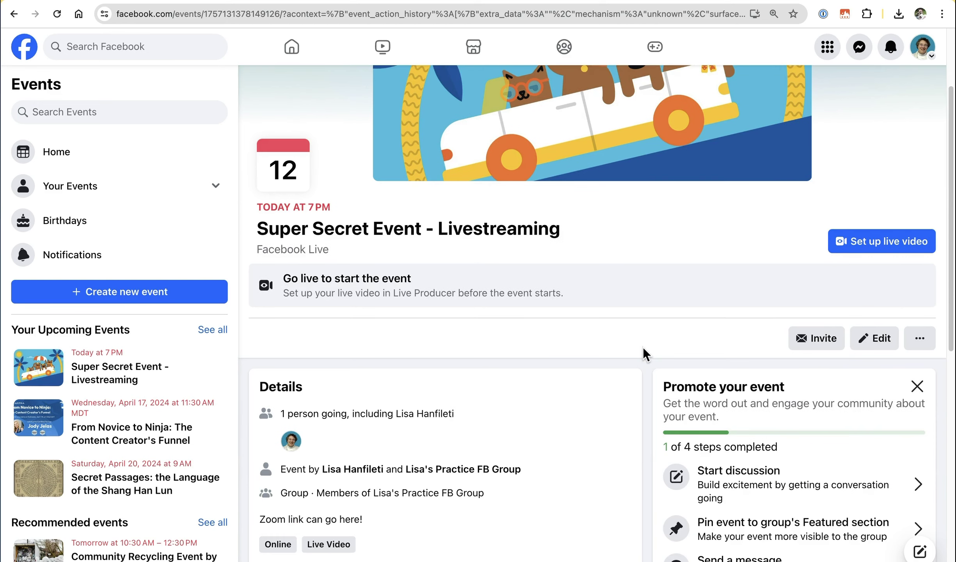
scroll(643, 346, "down", 4)
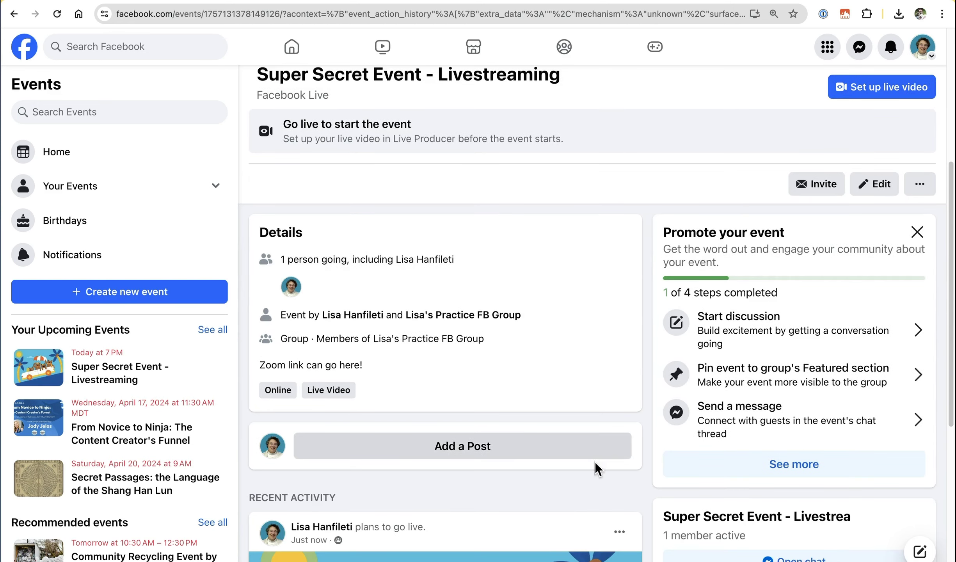
scroll(586, 517, "down", 4)
scroll(584, 487, "up", 12)
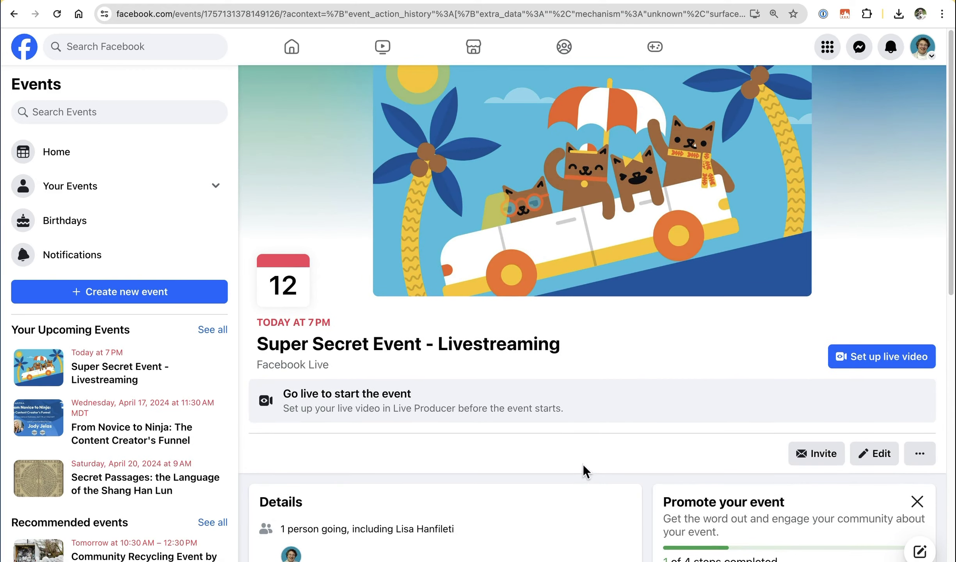
left_click(873, 358)
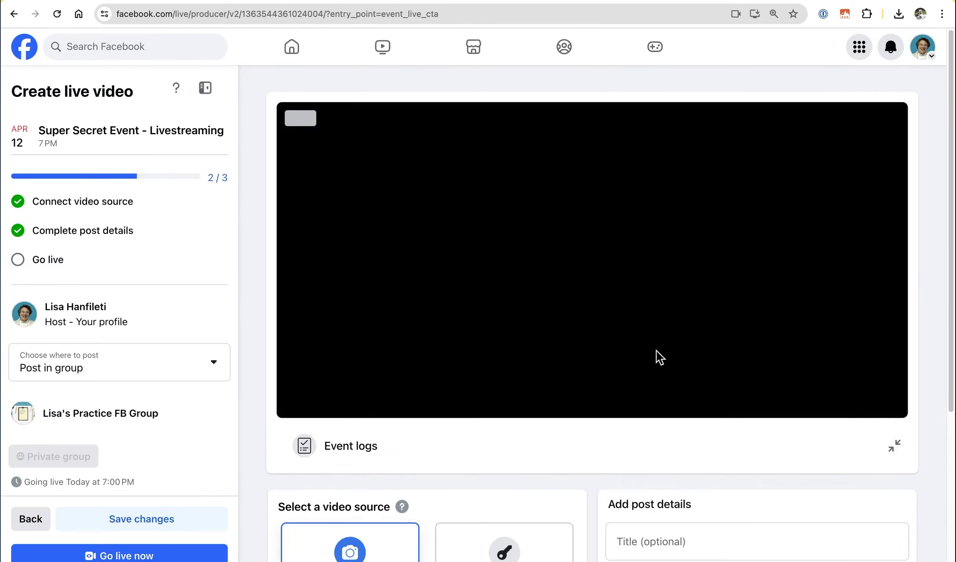
scroll(638, 348, "down", 6)
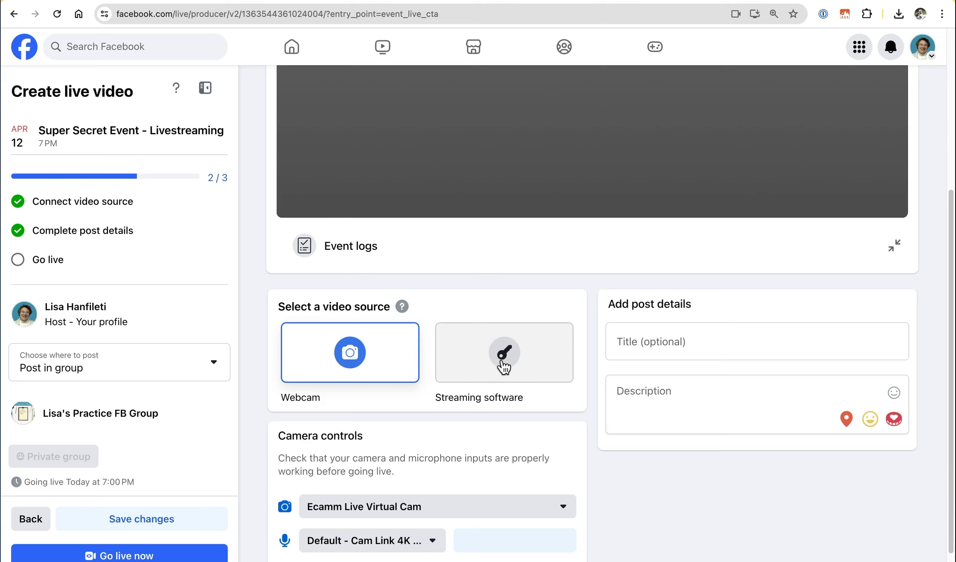
scroll(503, 365, "down", 1)
left_click(505, 334)
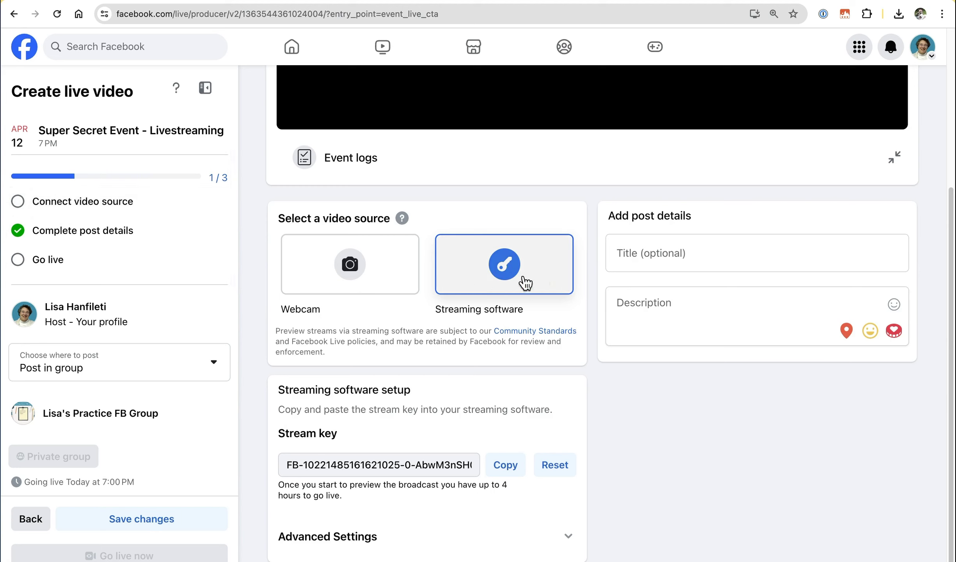
- Title the live video post "Weird To Have To Input This Info Again"
left_click(634, 252)
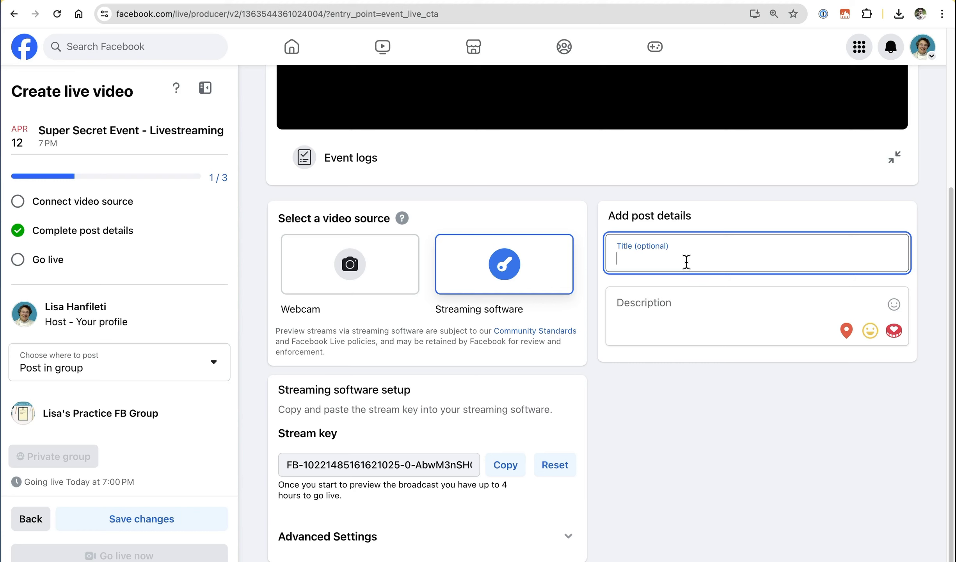
left_click(44, 234)
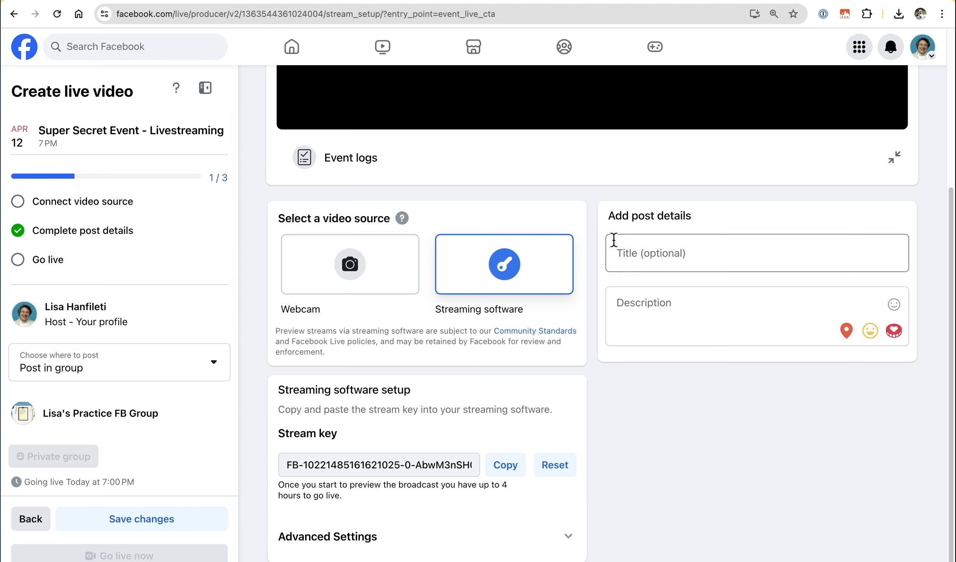
left_click(630, 252)
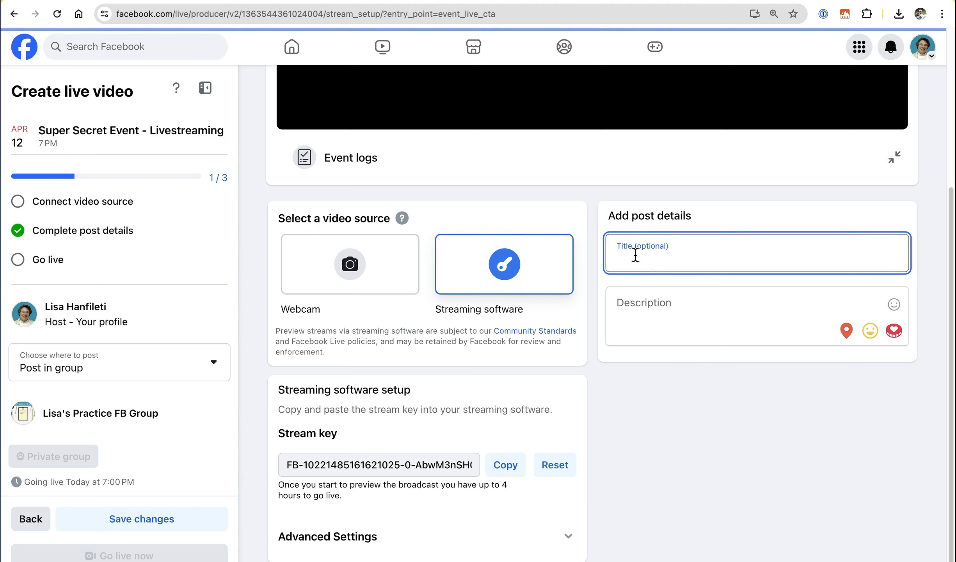
type("Weird To")
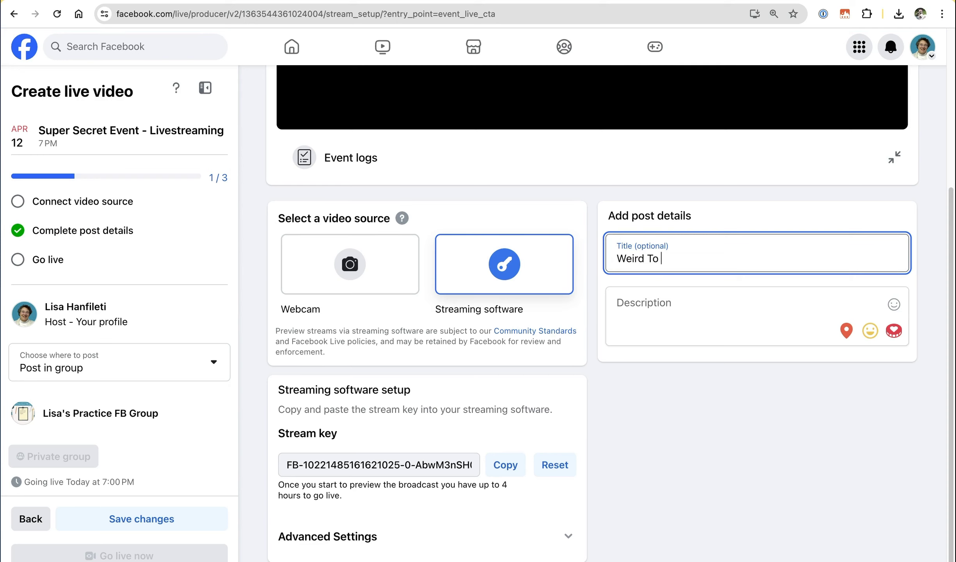
type(" Have To Input This Info Again")
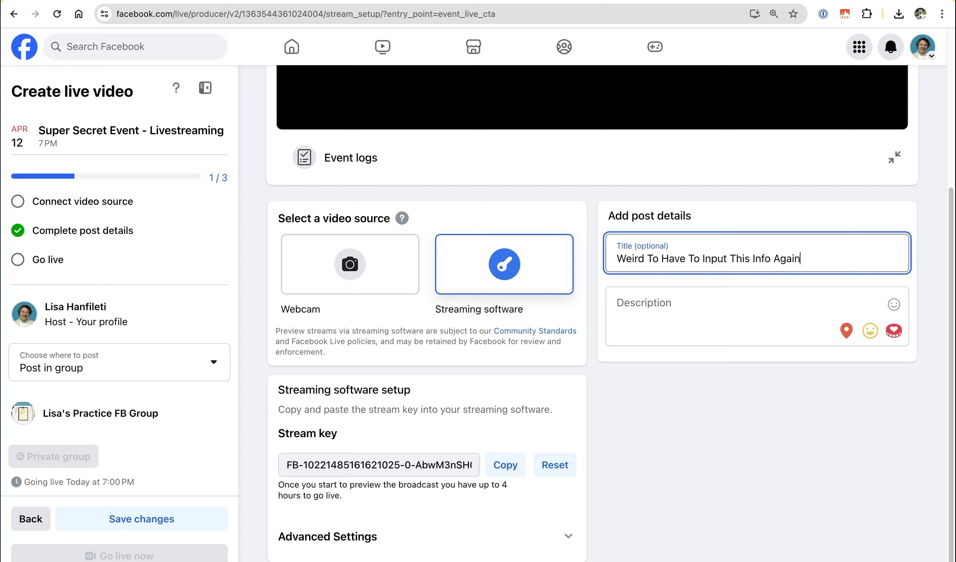
- Enter the post description "I should have copied it from the event page and repeated it here I guess." with a nerd-face emoji
left_click(629, 304)
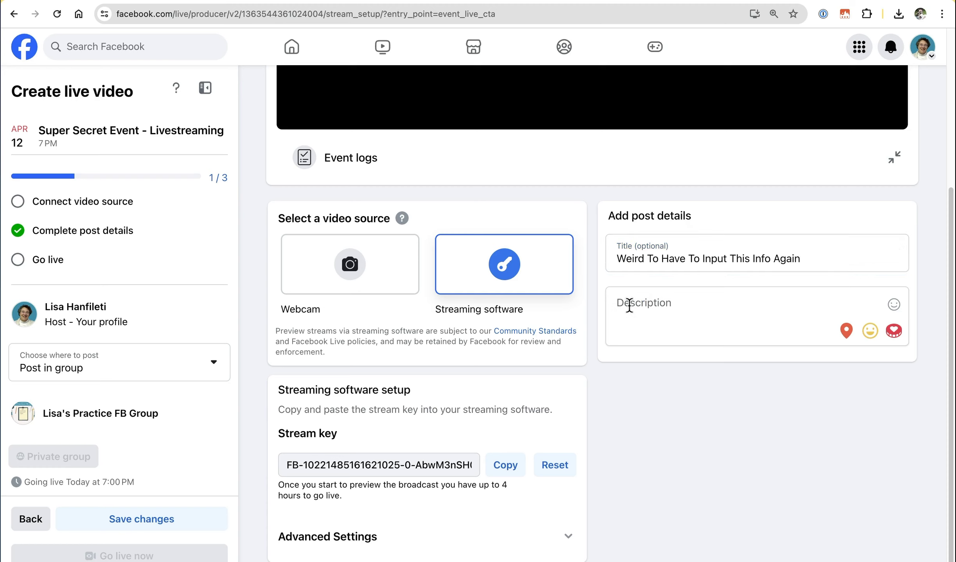
type("I should have copied")
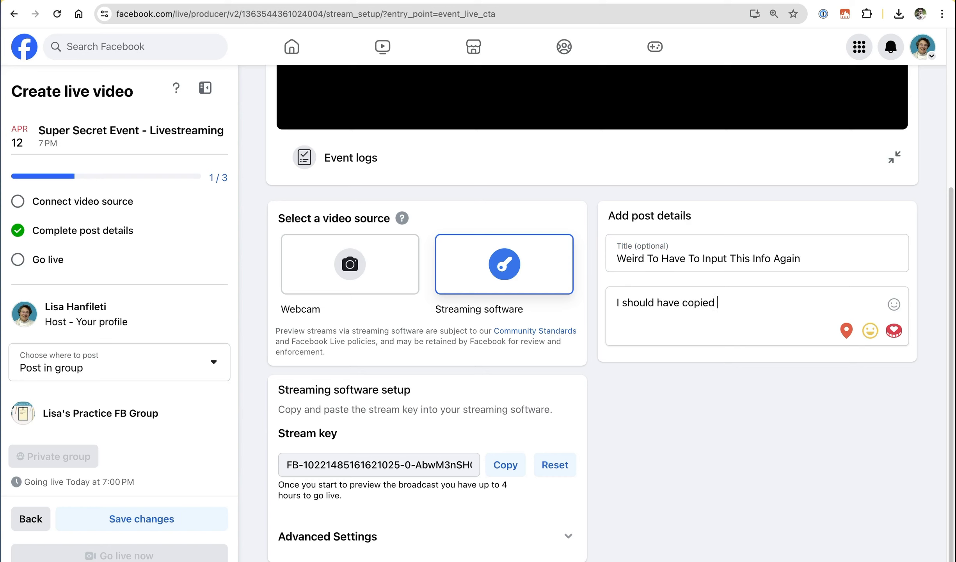
type(" it from the event page and ")
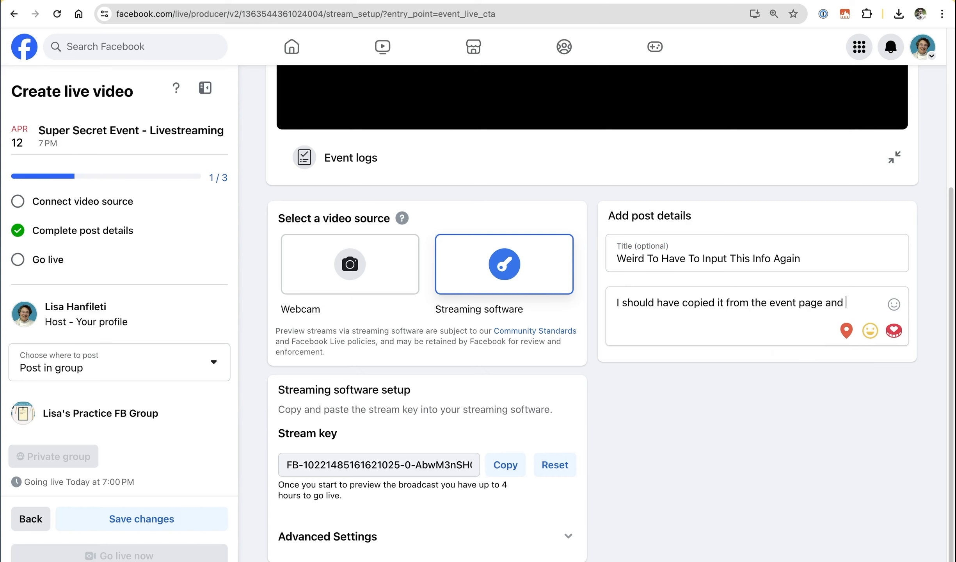
type("repeated it here I gues")
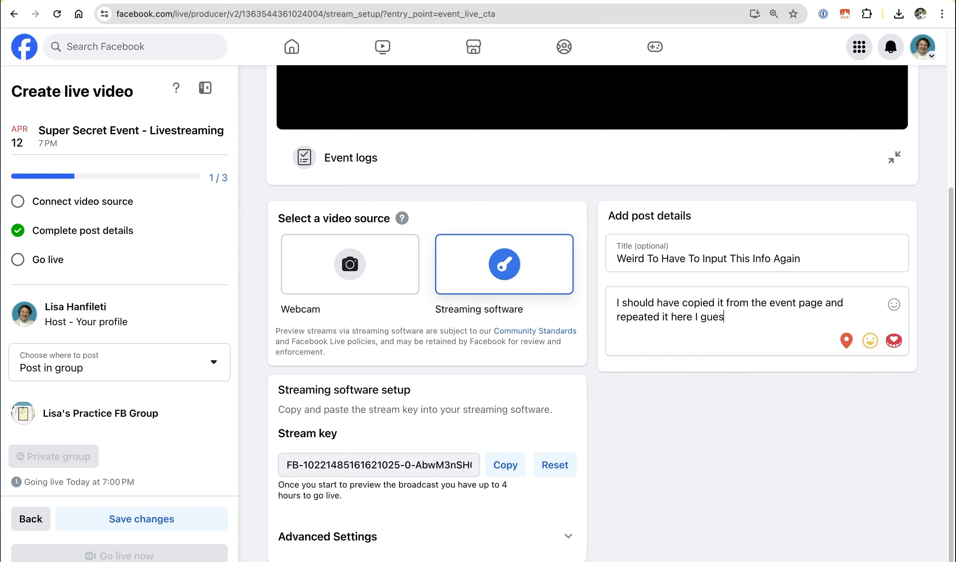
type("s. 🤓")
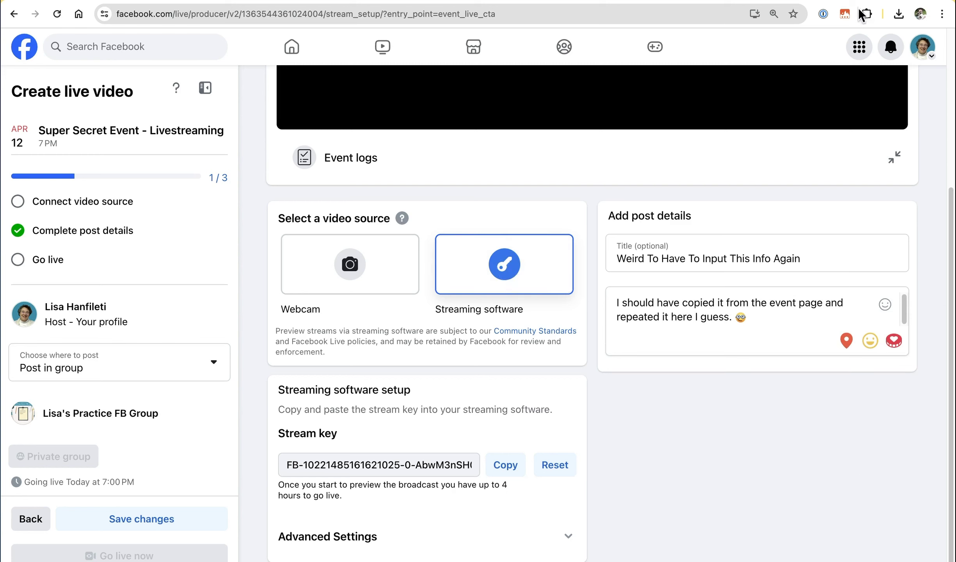
- Open the Zoom meetings page in a new browser tab and start scheduling a new meeting
key("super+t")
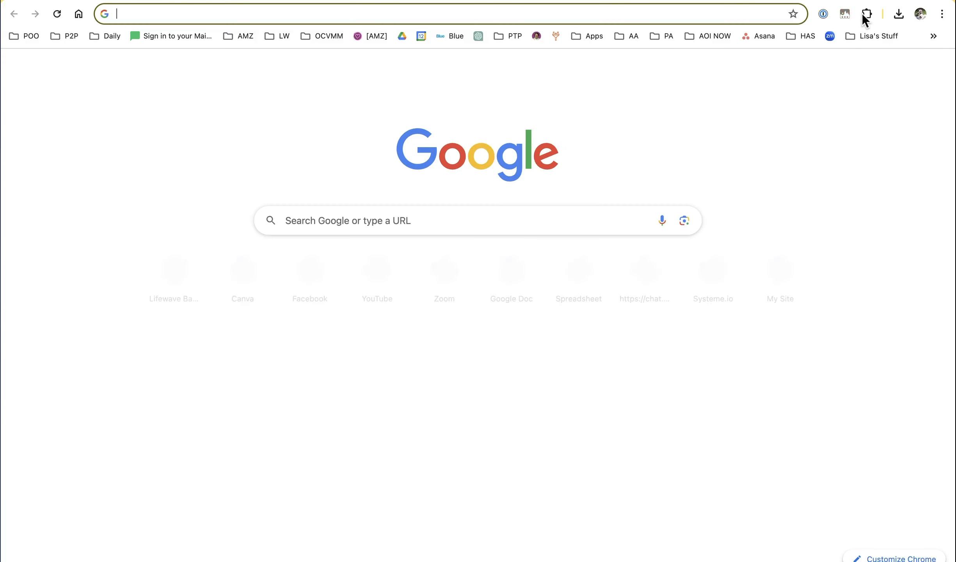
left_click(827, 36)
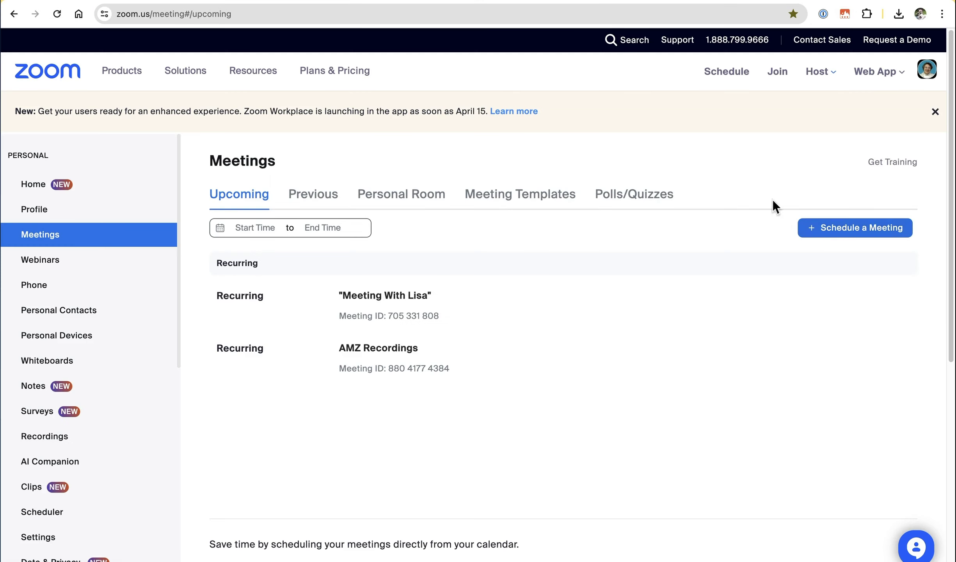
mouse_move(449, 304)
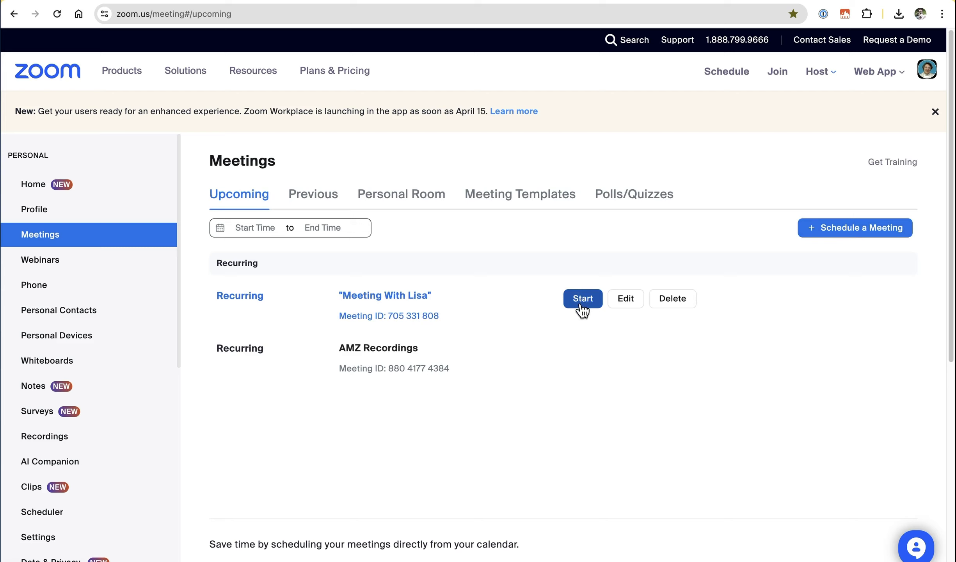
left_click(810, 234)
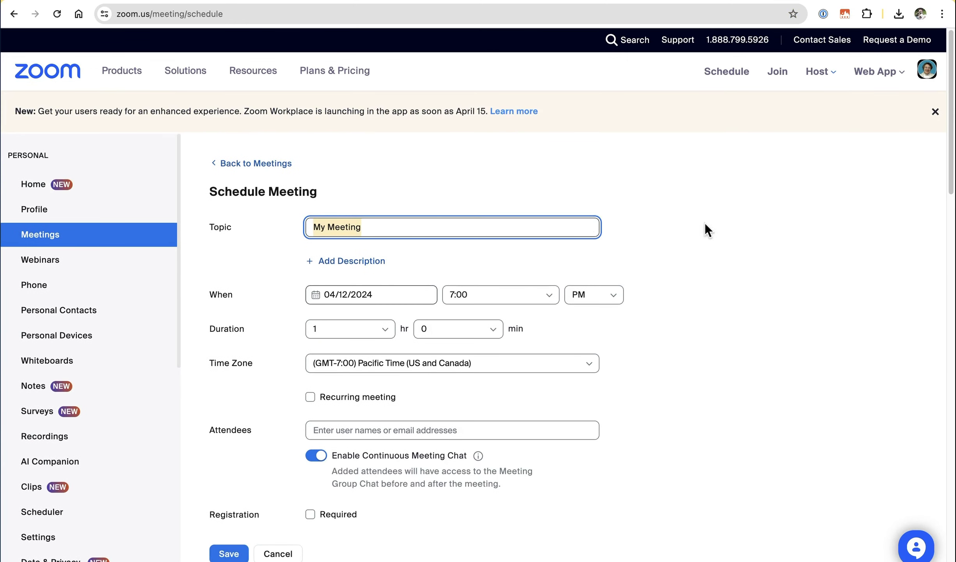
- Set the topic of the new meeting to "Livestreaming"
type("L")
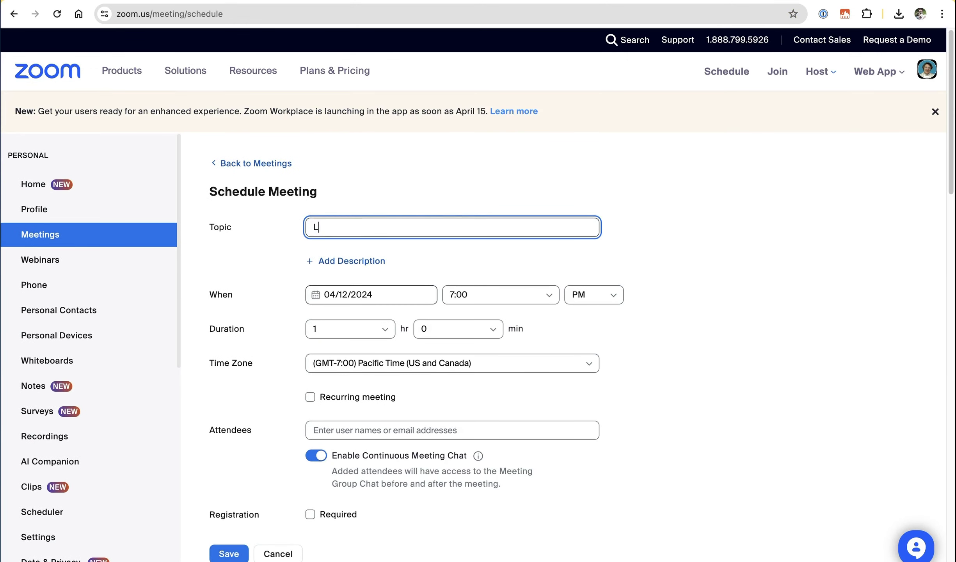
type("ivestreaming")
left_click(392, 297)
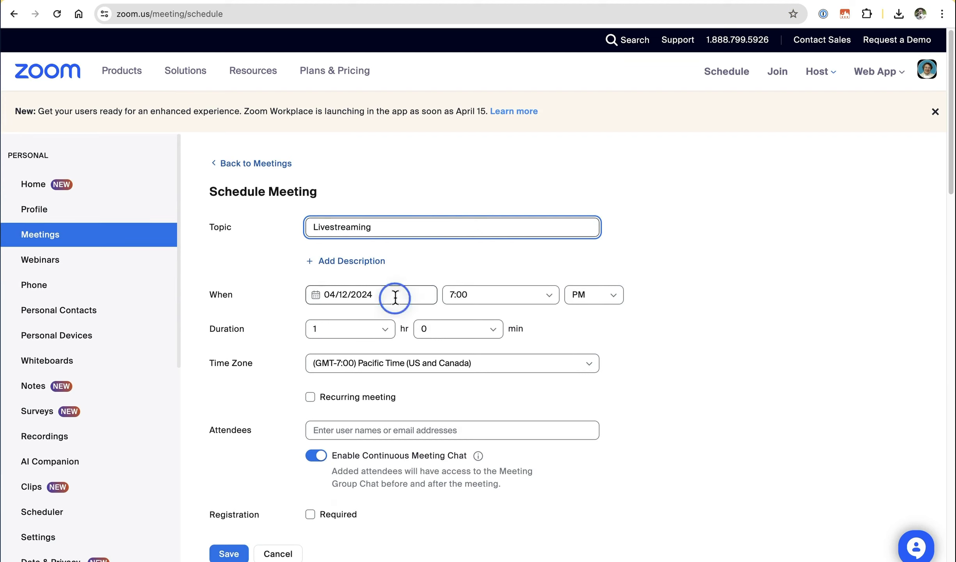
left_click(514, 295)
left_click(557, 345)
- Make the meeting recurring with its recurrence set to No Fixed Time
left_click(310, 397)
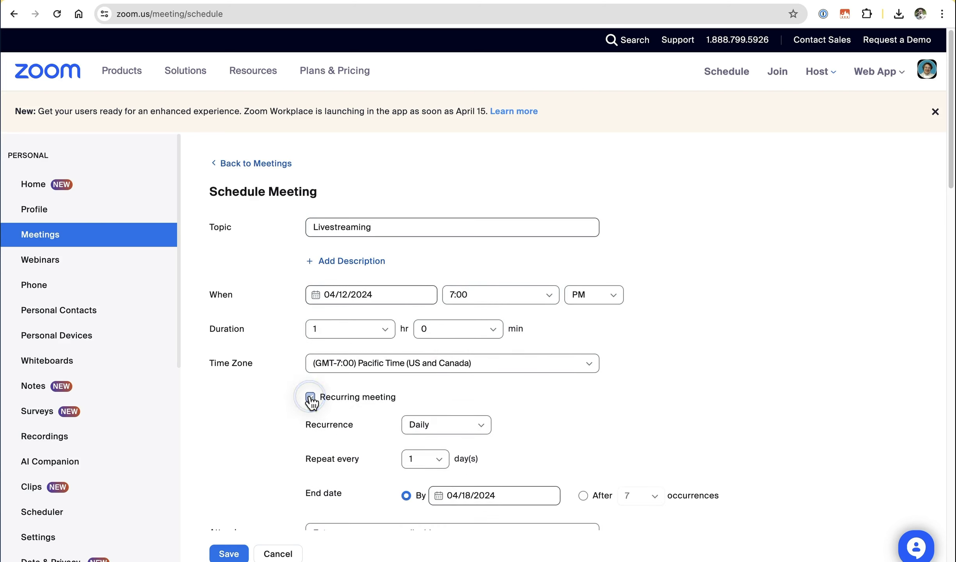
scroll(736, 334, "down", 2)
left_click(472, 379)
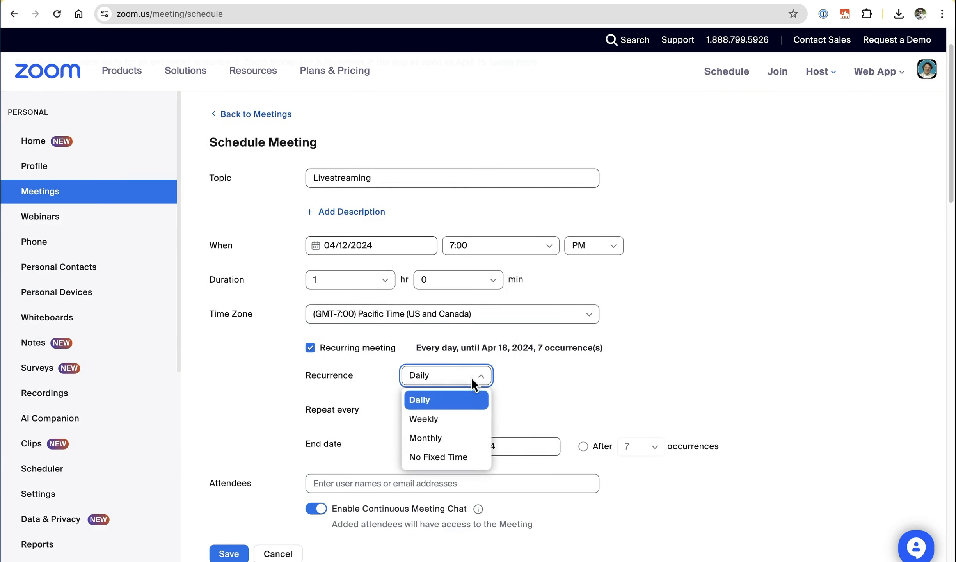
left_click(455, 455)
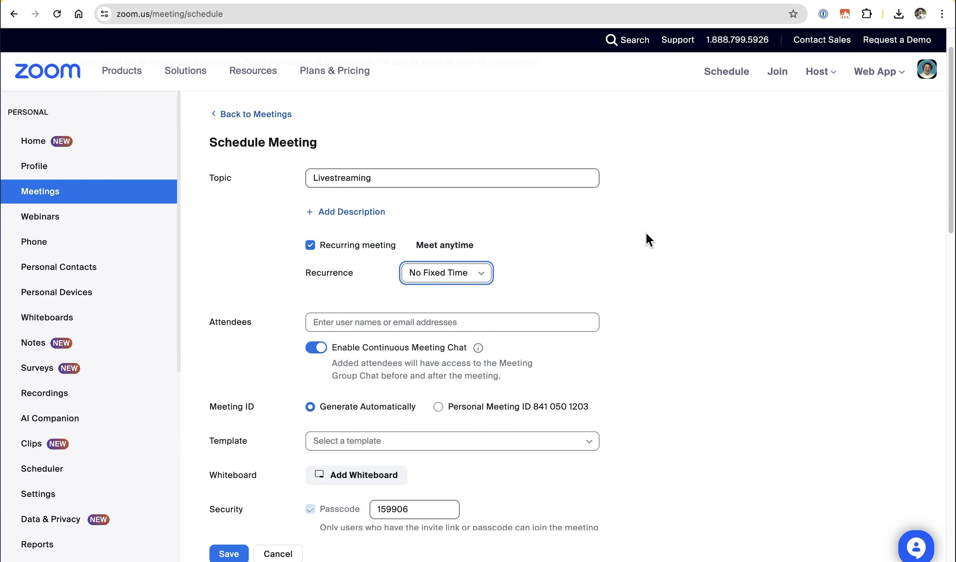
- Review the remaining security, video and audio options and save the scheduled meeting
scroll(637, 298, "down", 3)
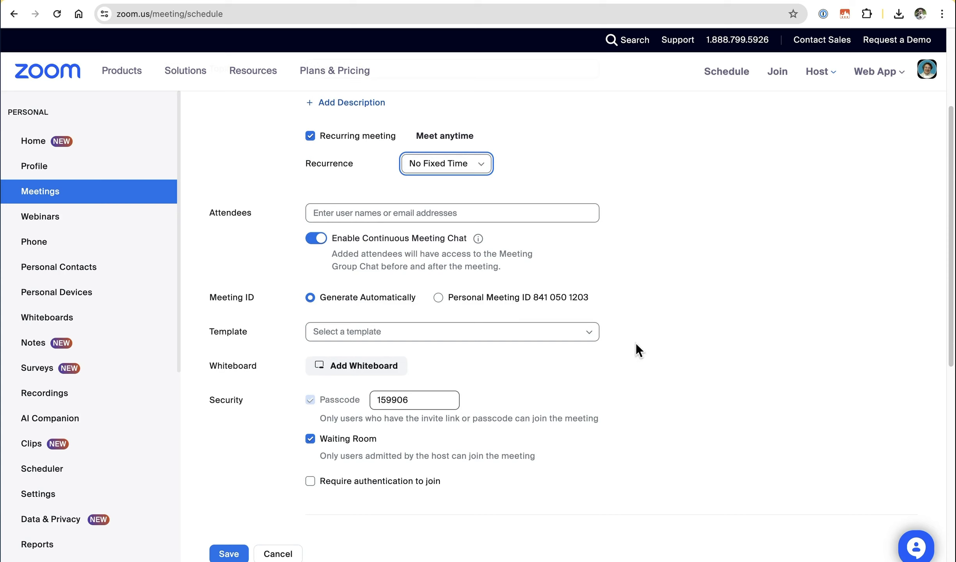
scroll(636, 343, "down", 2)
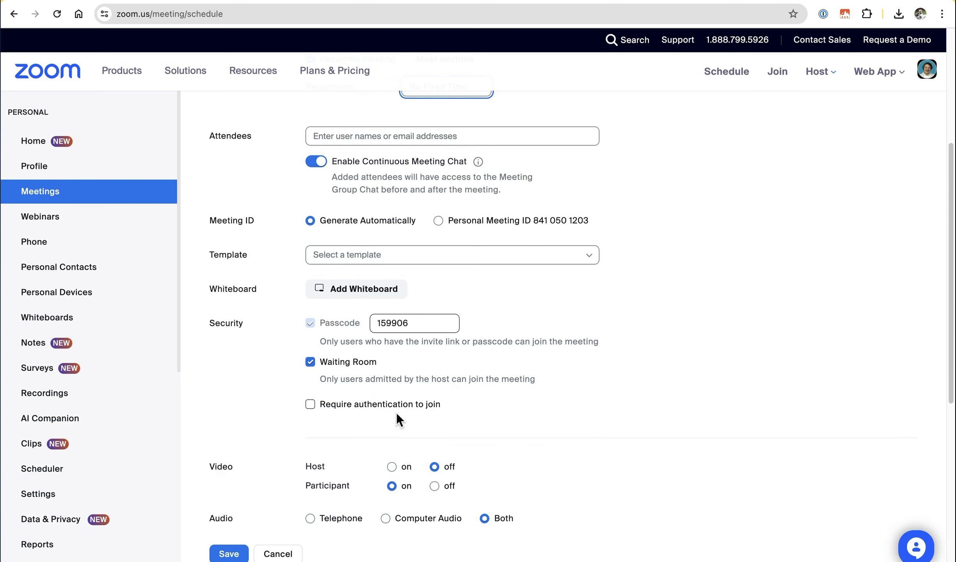
scroll(561, 372, "down", 3)
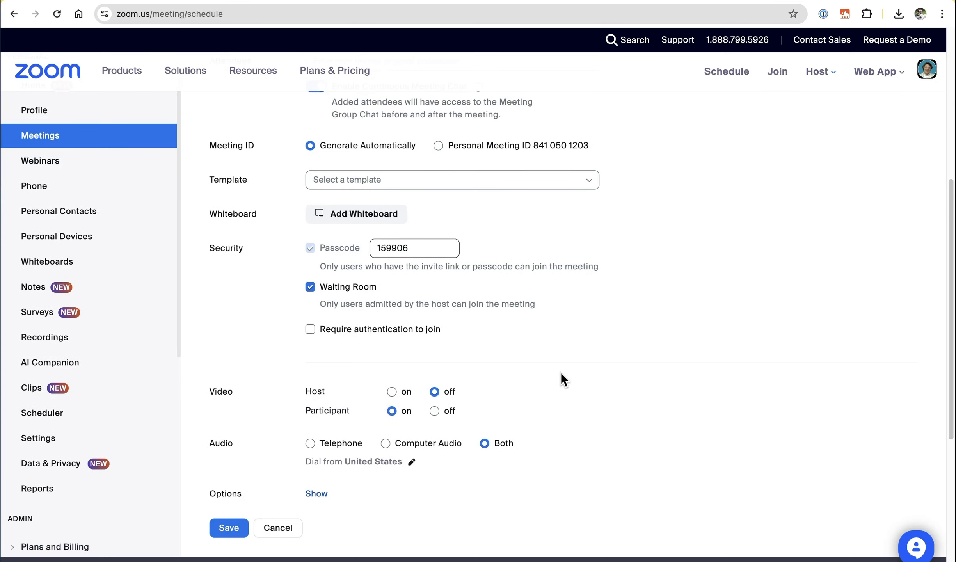
scroll(561, 373, "down", 2)
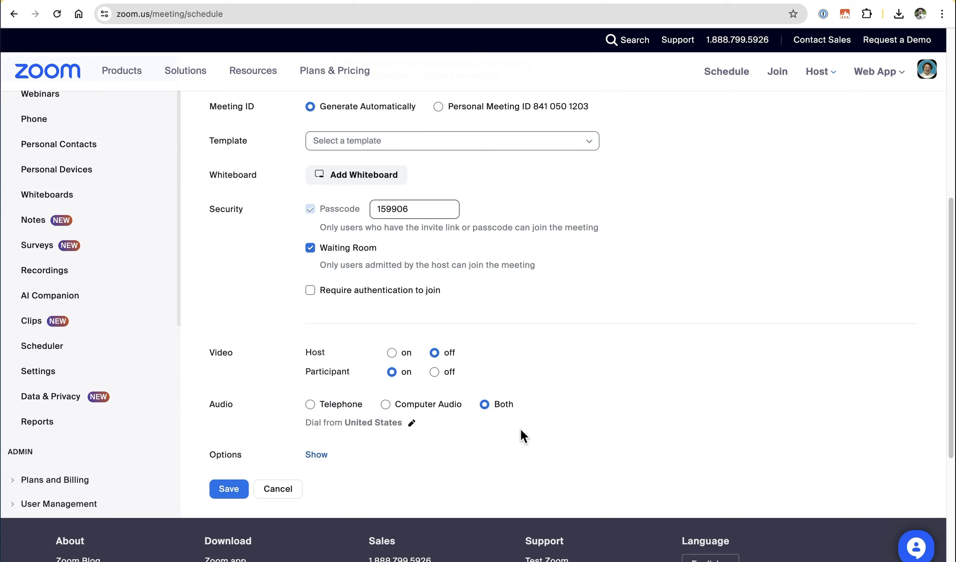
left_click(227, 492)
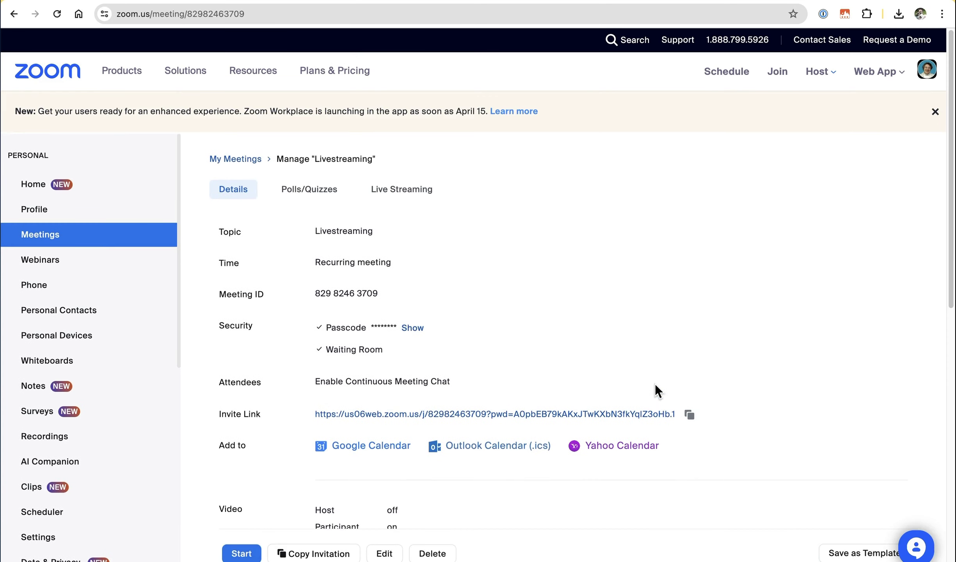
- Open the meeting's custom streaming service configuration and copy the Facebook group's address into it as the live streaming page URL
left_click(395, 191)
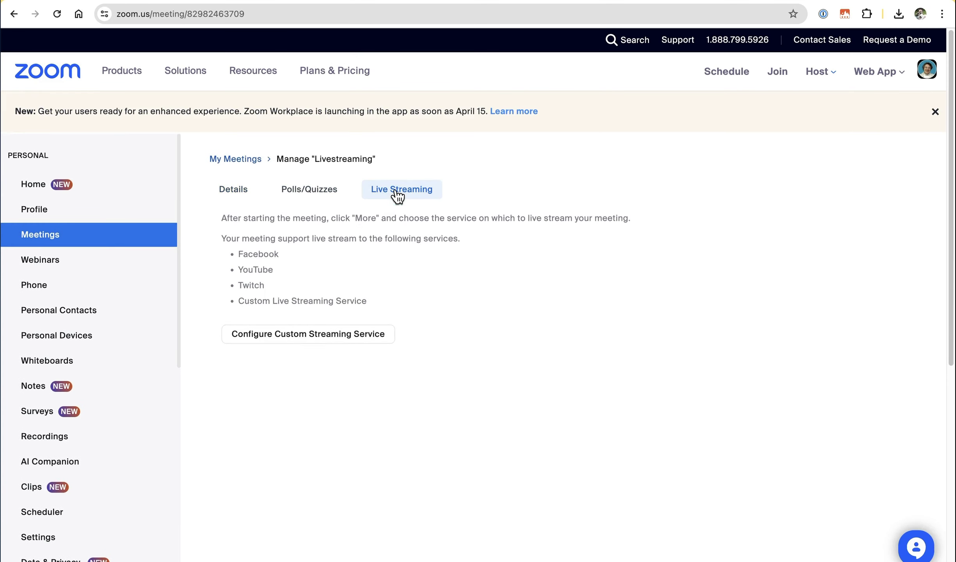
left_click(348, 339)
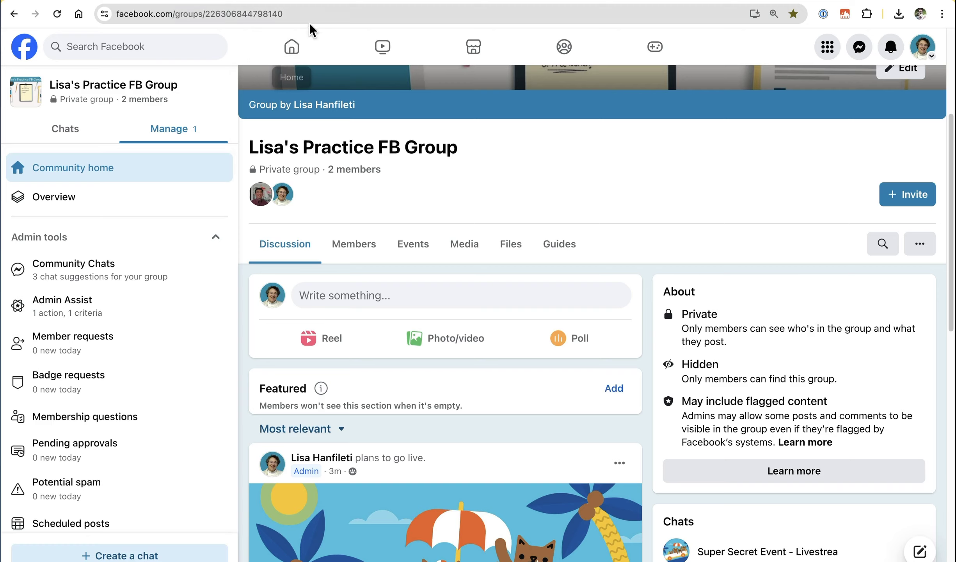
left_click(309, 14)
key("super+c")
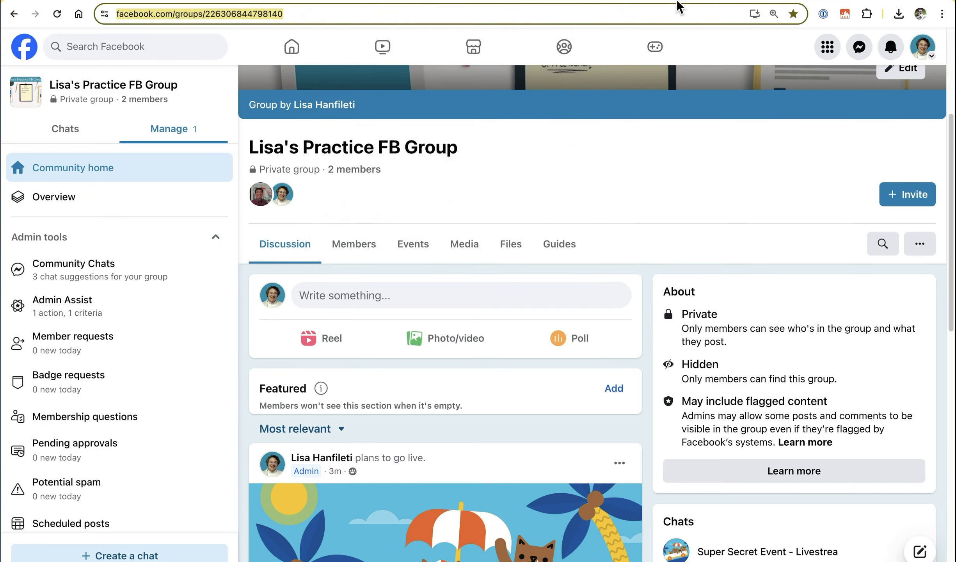
left_click(828, 8)
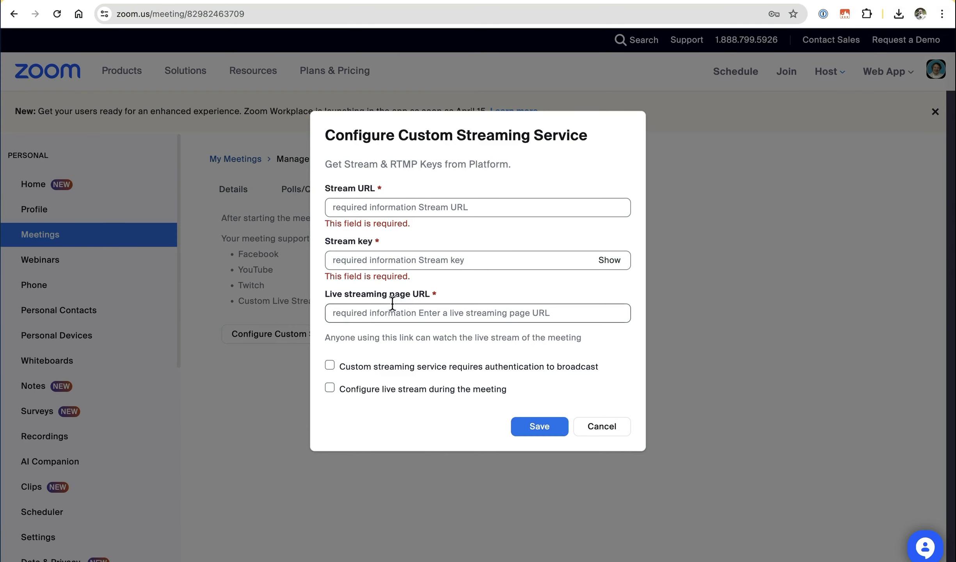
left_click(351, 312)
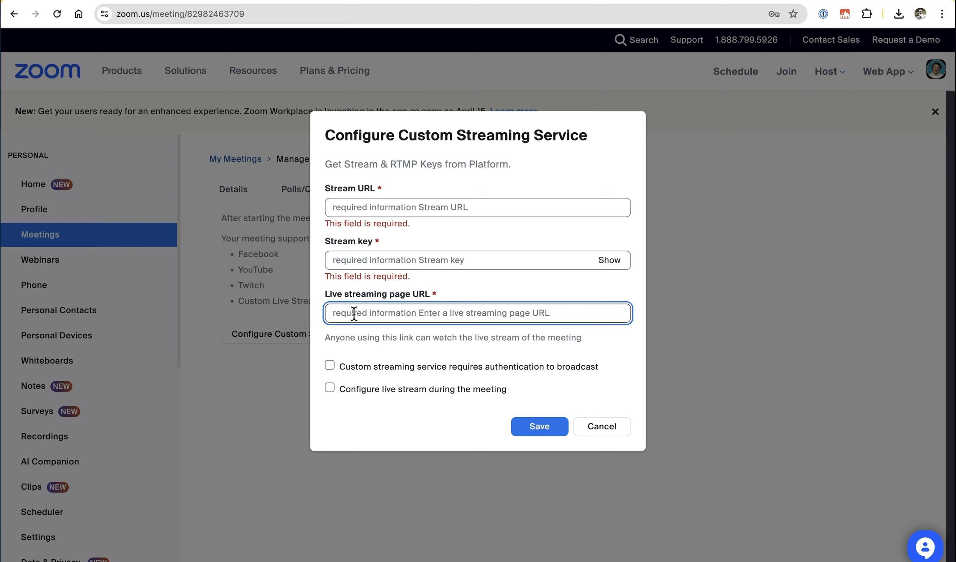
key("super+v")
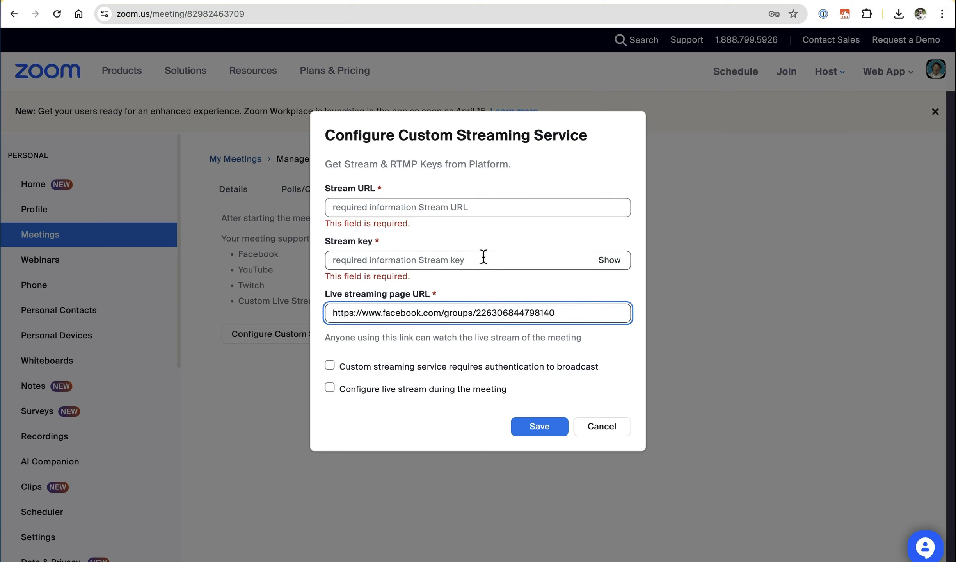
- Copy the server URL from the Facebook live video's advanced settings into the Zoom stream URL, rtmps://live-api-s.facebook.com:443/rtmp/
left_click(763, 1)
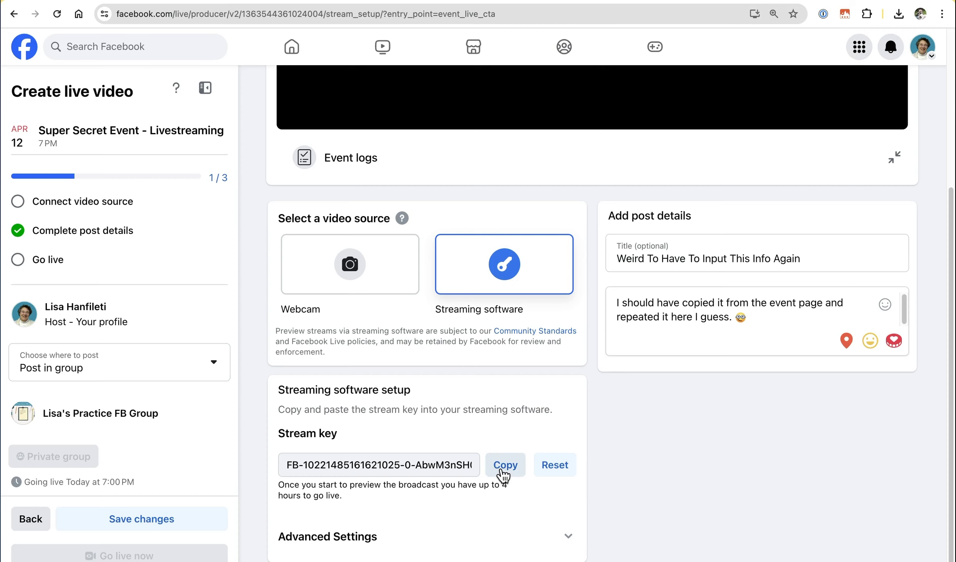
left_click(568, 536)
scroll(649, 453, "down", 4)
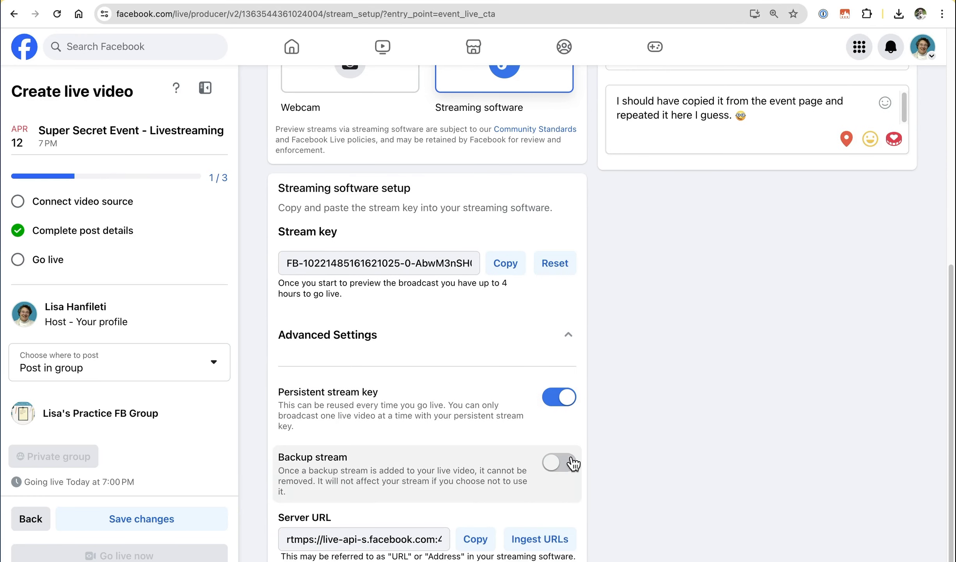
scroll(463, 422, "down", 1)
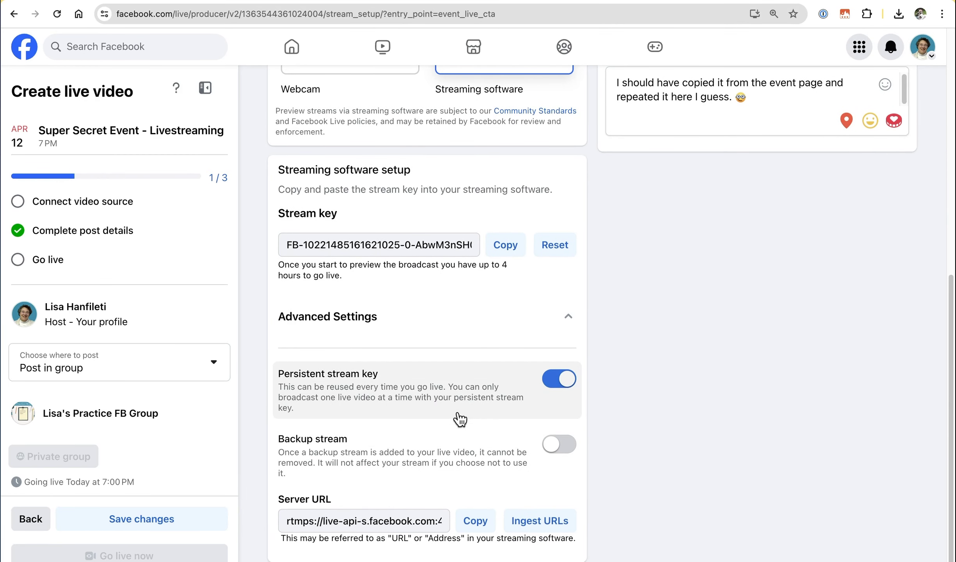
left_click(476, 525)
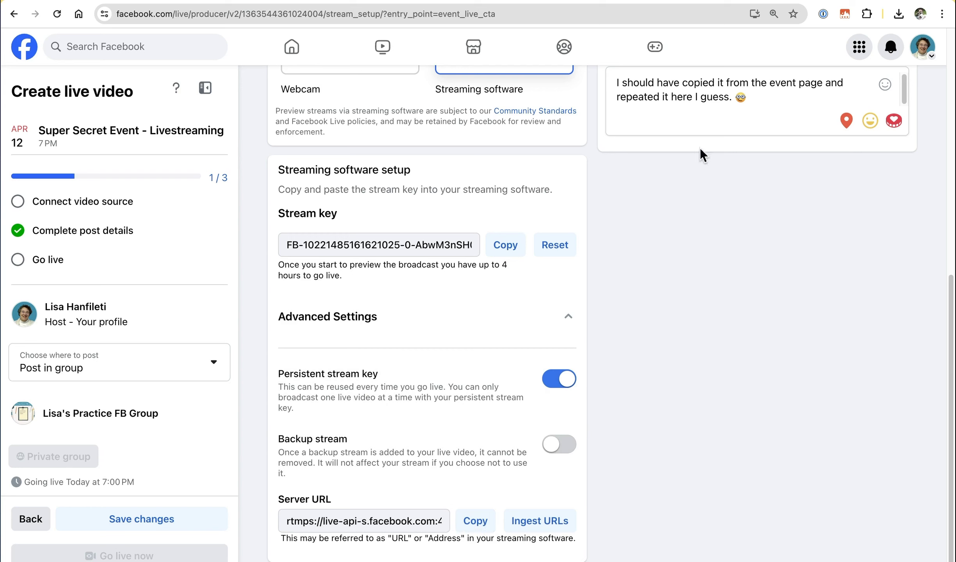
key("ctrl+Tab")
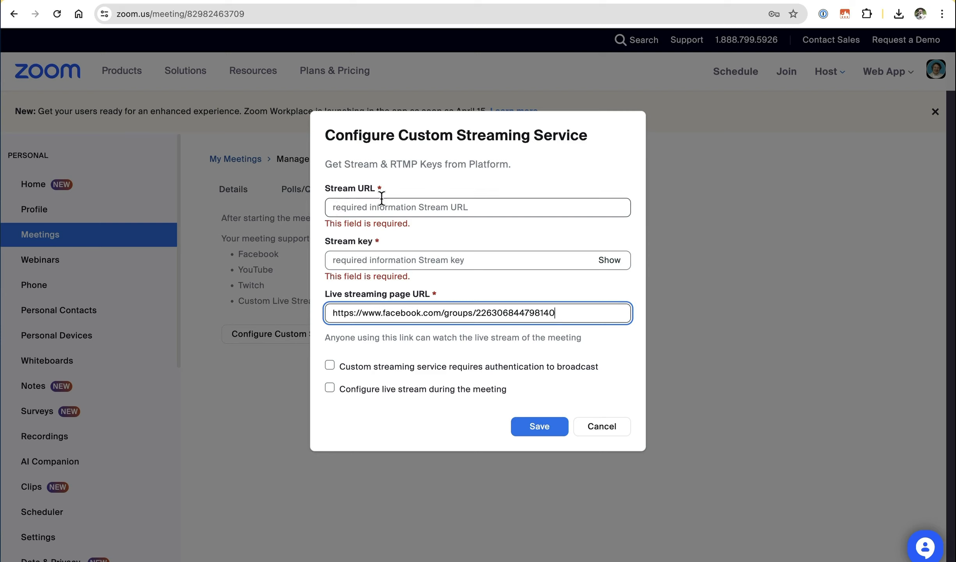
left_click(360, 187)
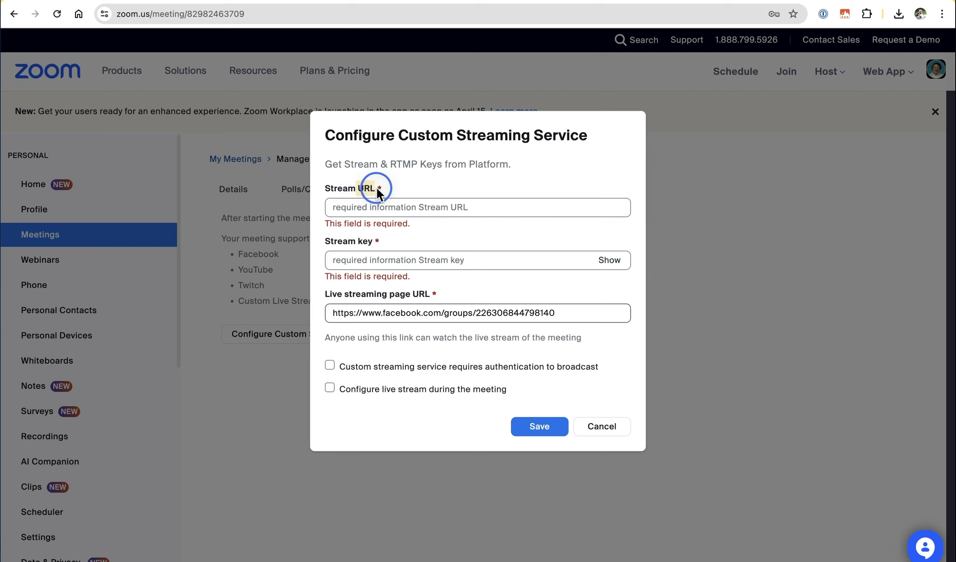
left_click(359, 209)
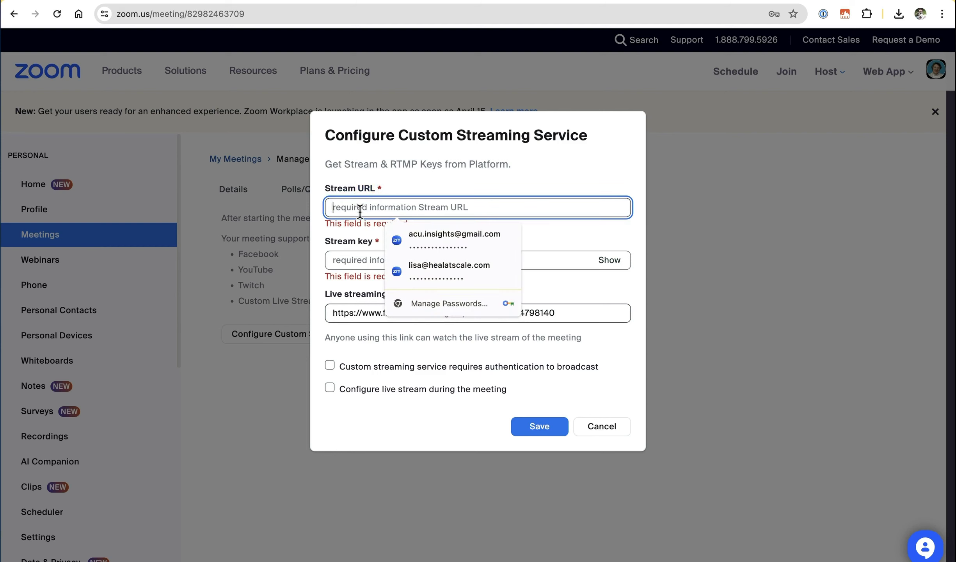
key("super+v")
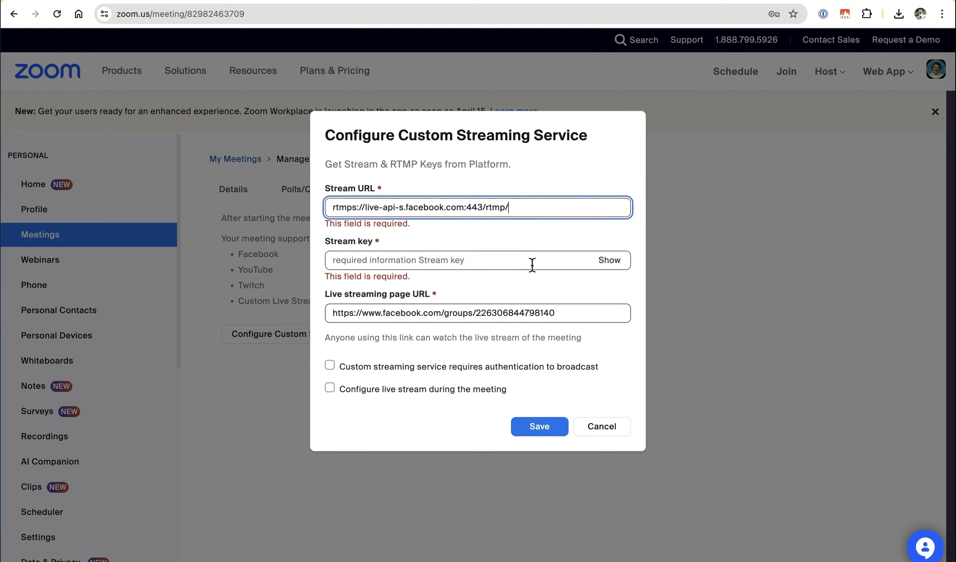
- Copy the stream key from the Facebook live video setup into the Zoom stream key field and save the custom streaming configuration
left_click(521, 258)
left_click(577, 289)
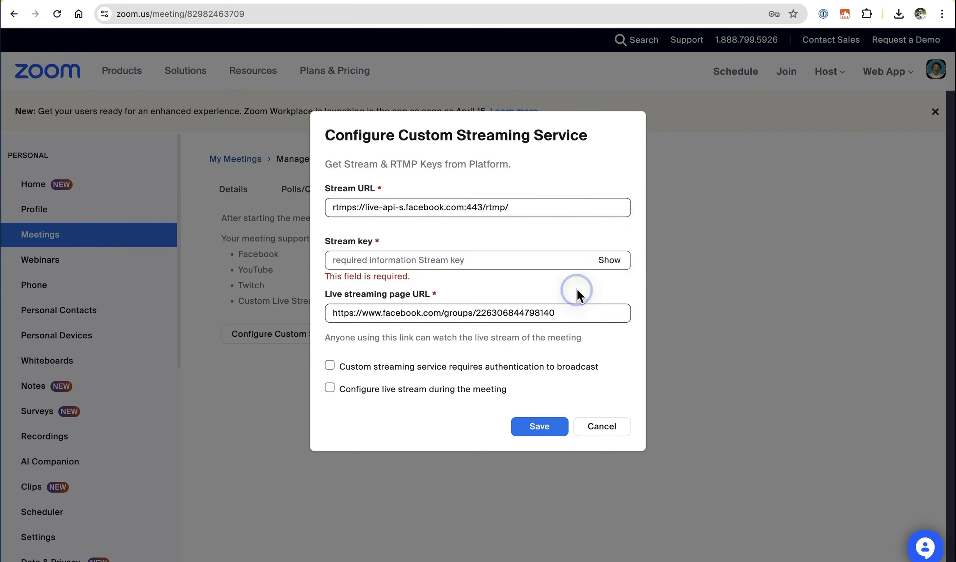
left_click(757, 1)
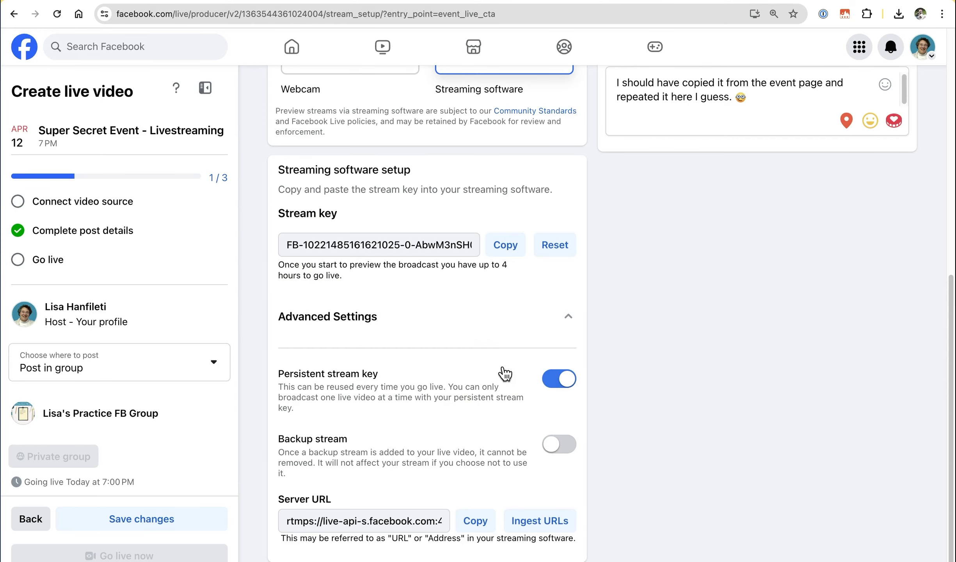
left_click(513, 249)
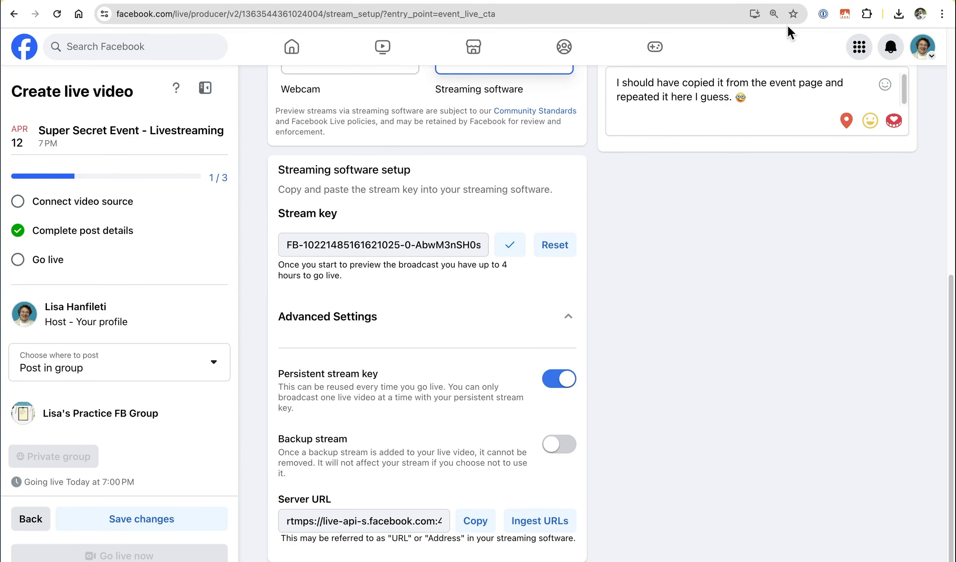
left_click(847, 5)
left_click(334, 261)
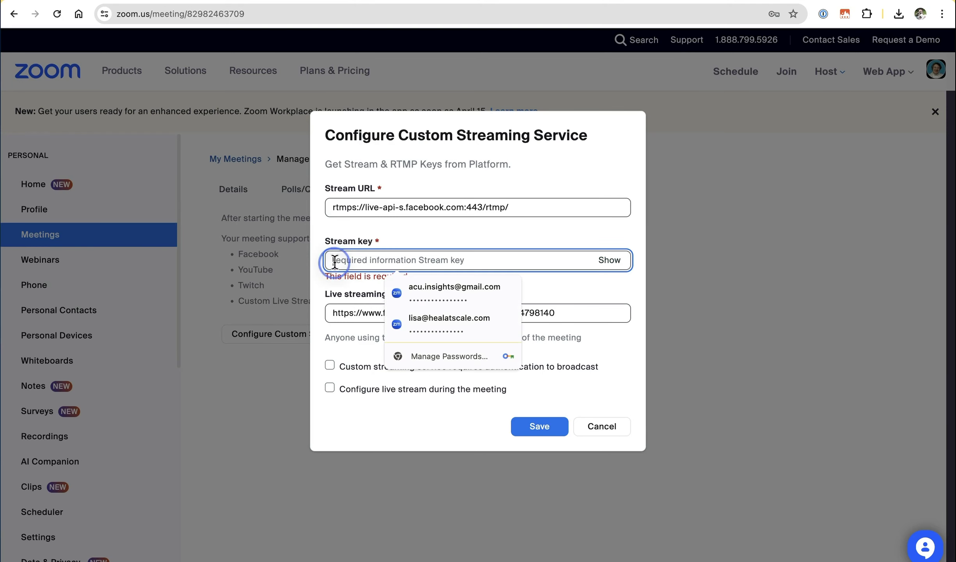
key("super+v")
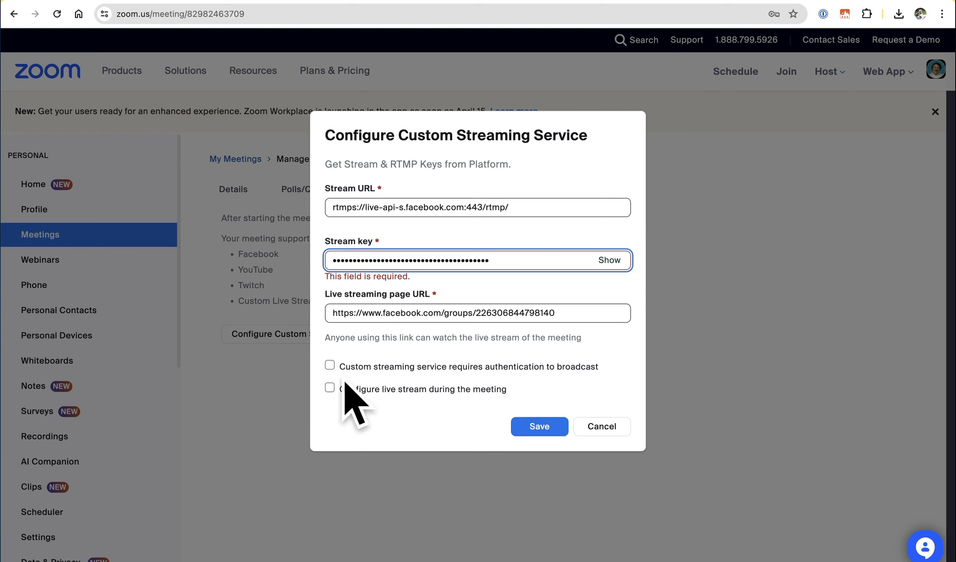
left_click(542, 427)
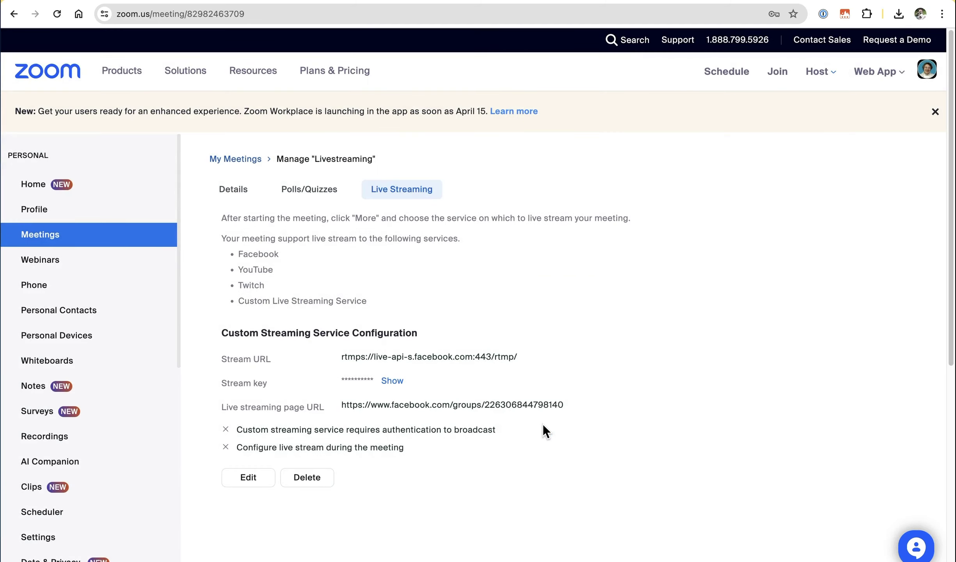
- Start the Livestreaming meeting from its details page and join it with computer audio
scroll(643, 378, "down", 3)
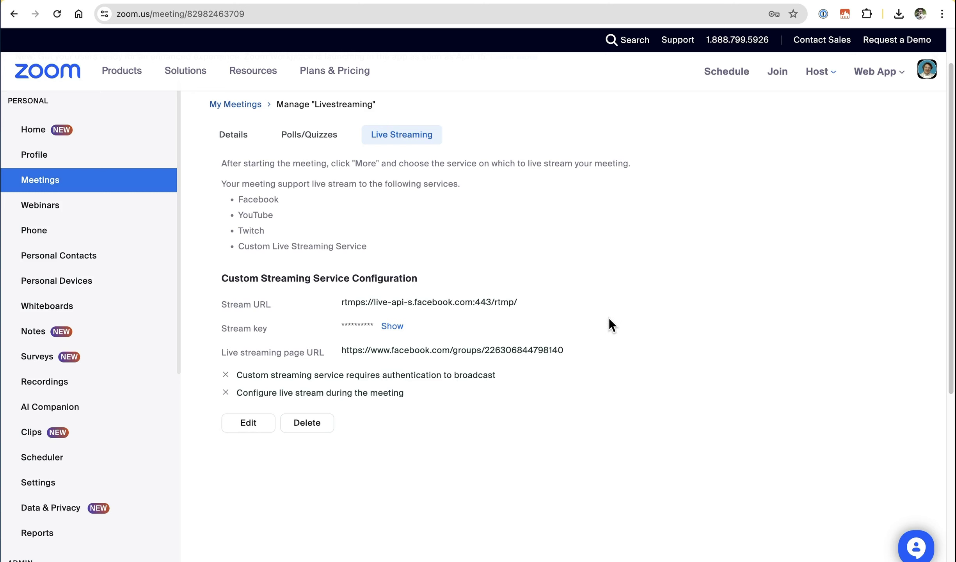
scroll(609, 319, "up", 2)
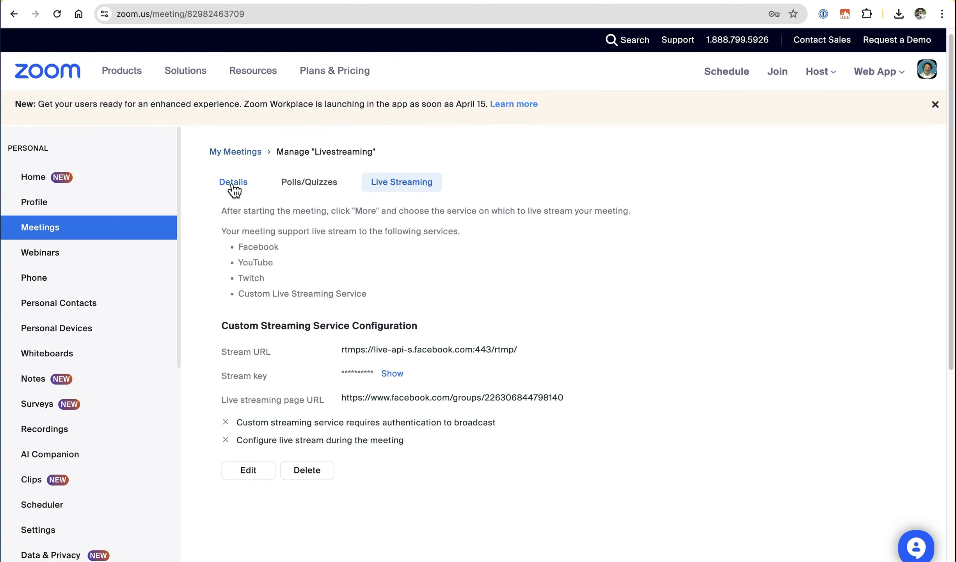
left_click(232, 184)
scroll(776, 246, "down", 3)
scroll(776, 246, "down", 6)
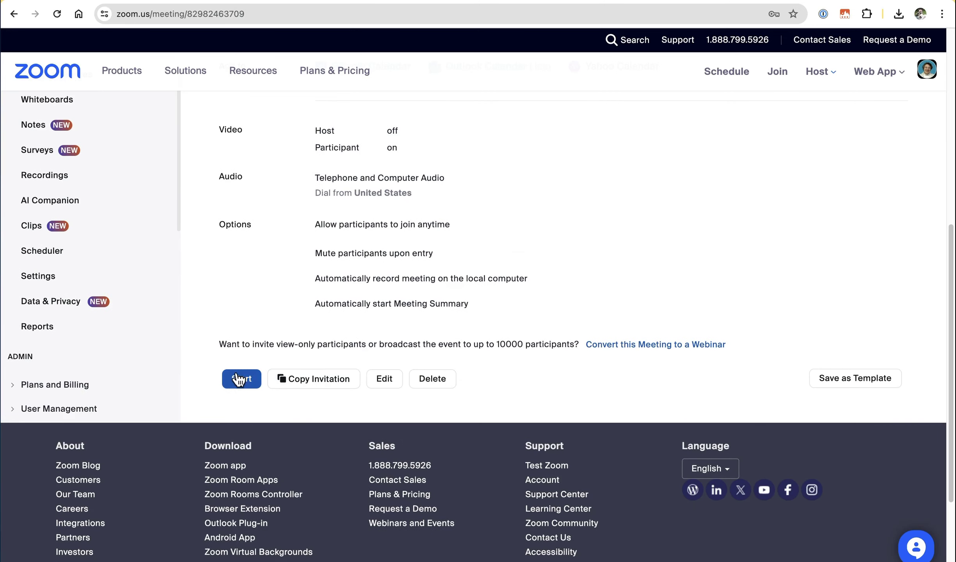
left_click(241, 379)
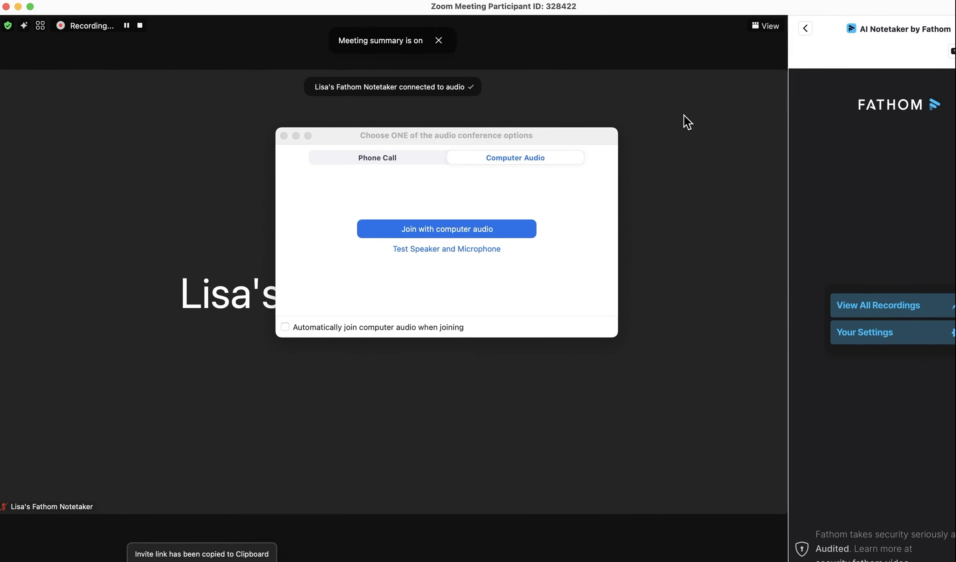
left_click(498, 231)
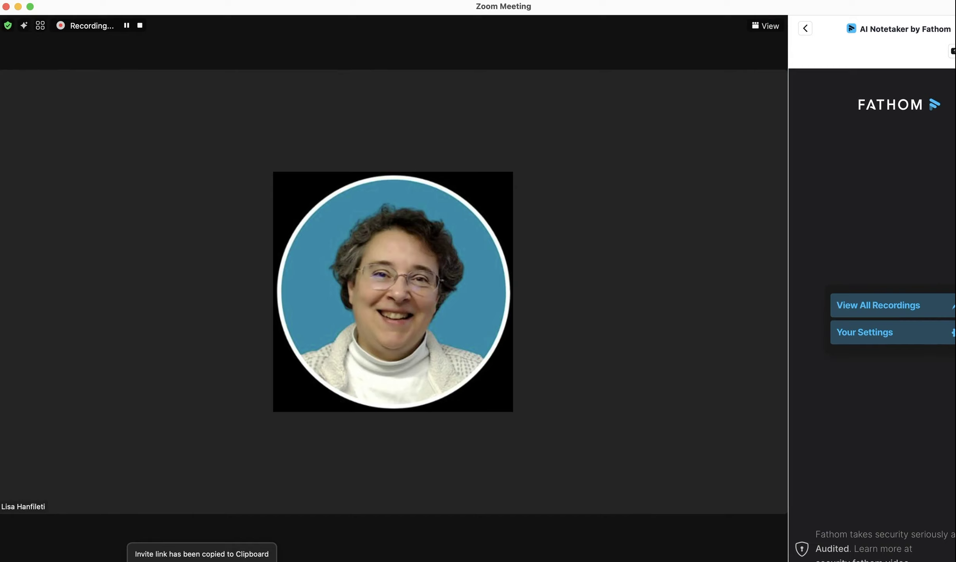
- Resize the Zoom meeting window so its controls fit on screen and stop the meeting recording
mouse_move(952, 559)
left_mouse_down()
mouse_move(878, 514)
mouse_move(952, 558)
left_mouse_up()
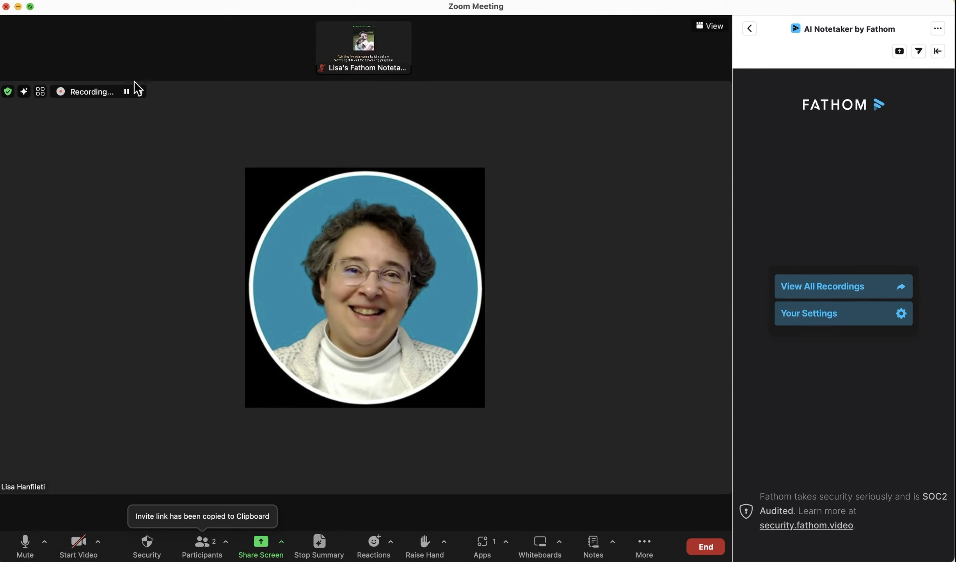
left_click(139, 92)
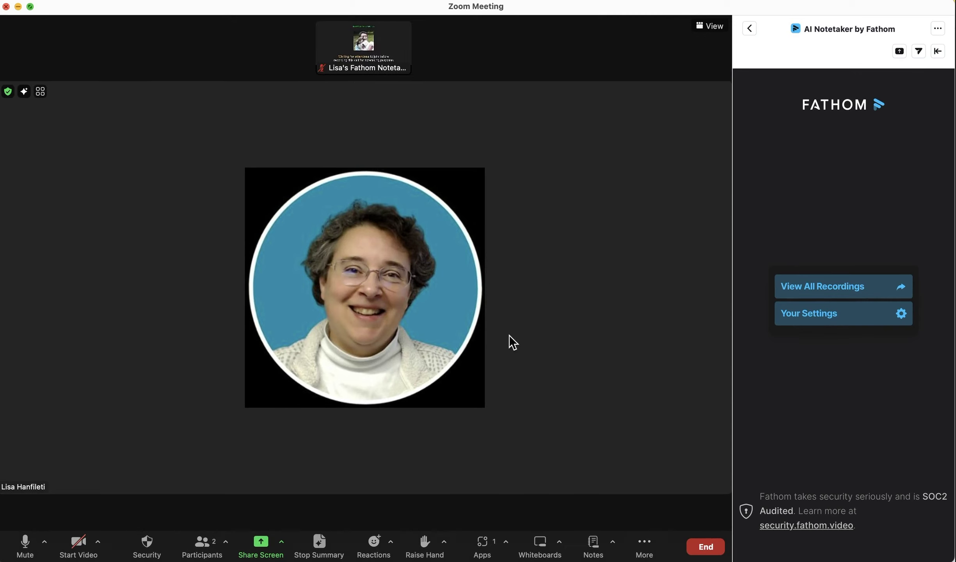
- Test the camera, leaving it off, and start livestreaming the meeting through the custom live streaming service
left_click(78, 542)
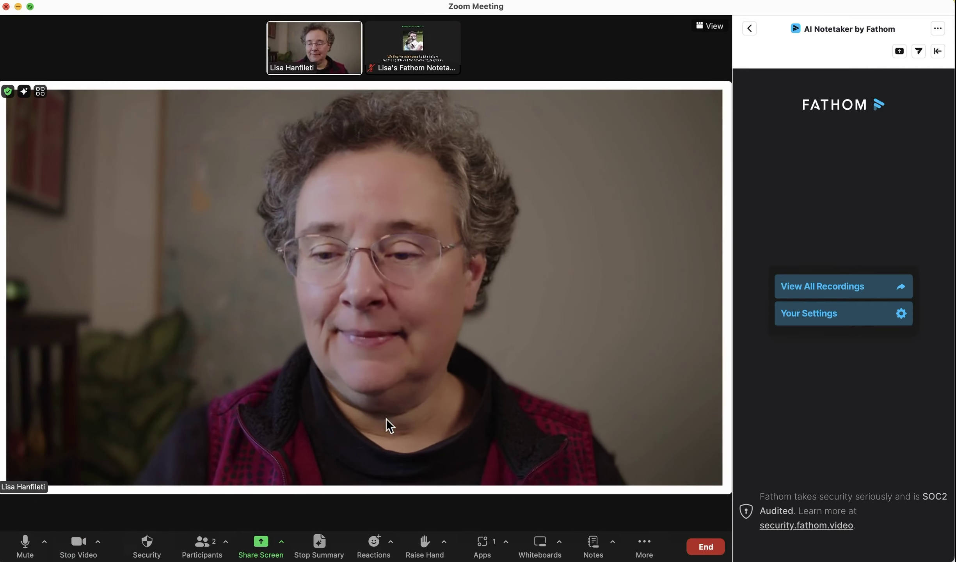
left_click(77, 544)
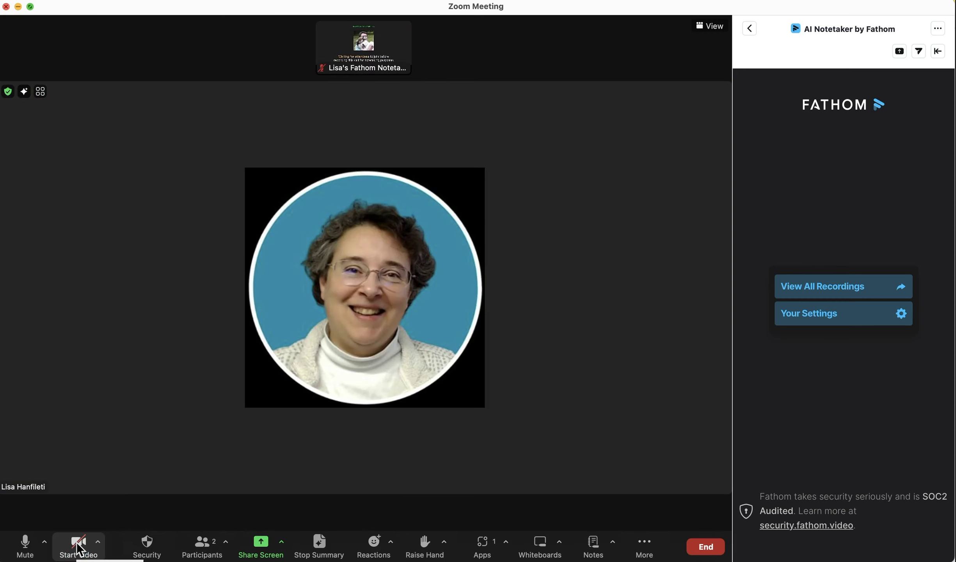
left_click(648, 548)
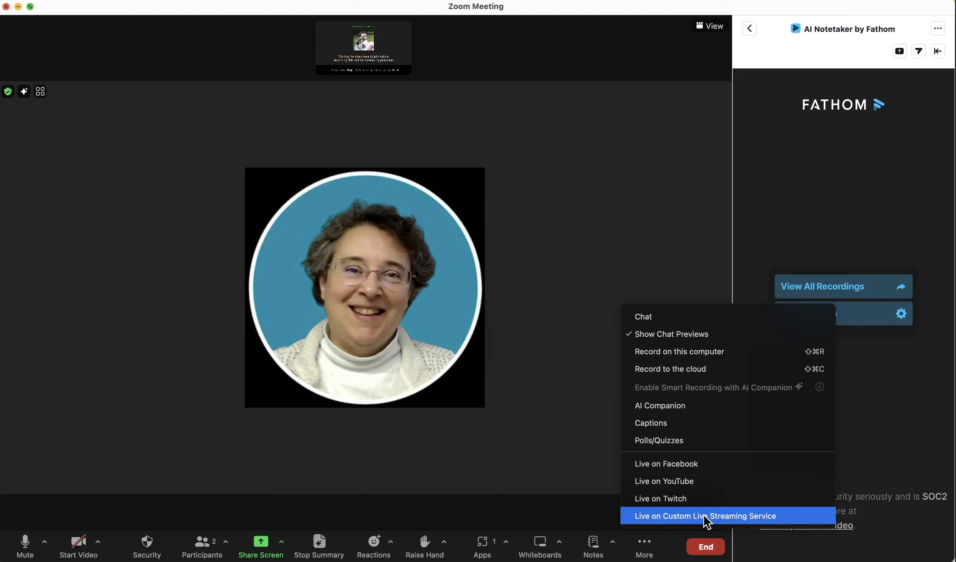
left_click(703, 515)
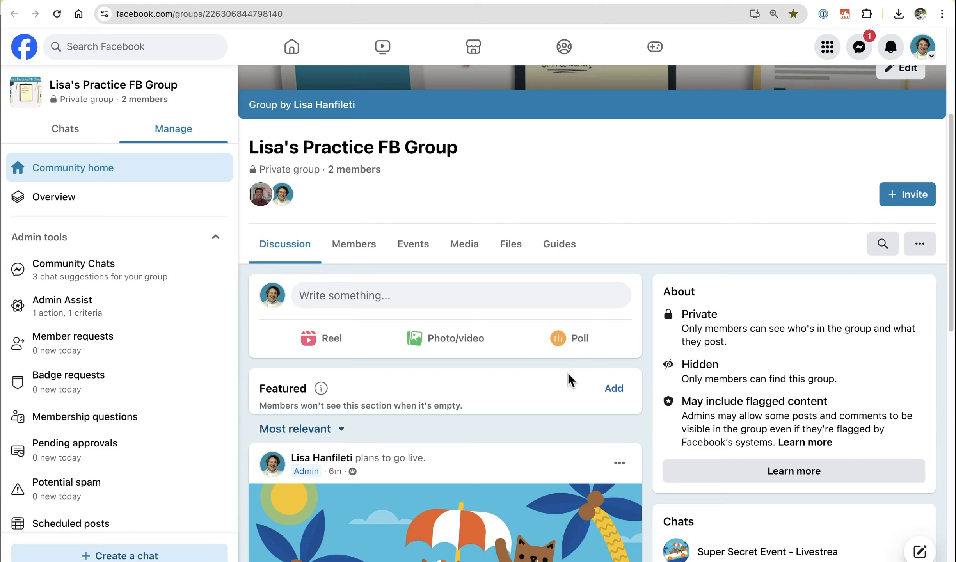
- Check the event post in the Facebook group and go live from the Super Secret Event - Livestreaming live video setup
scroll(568, 372, "up", 3)
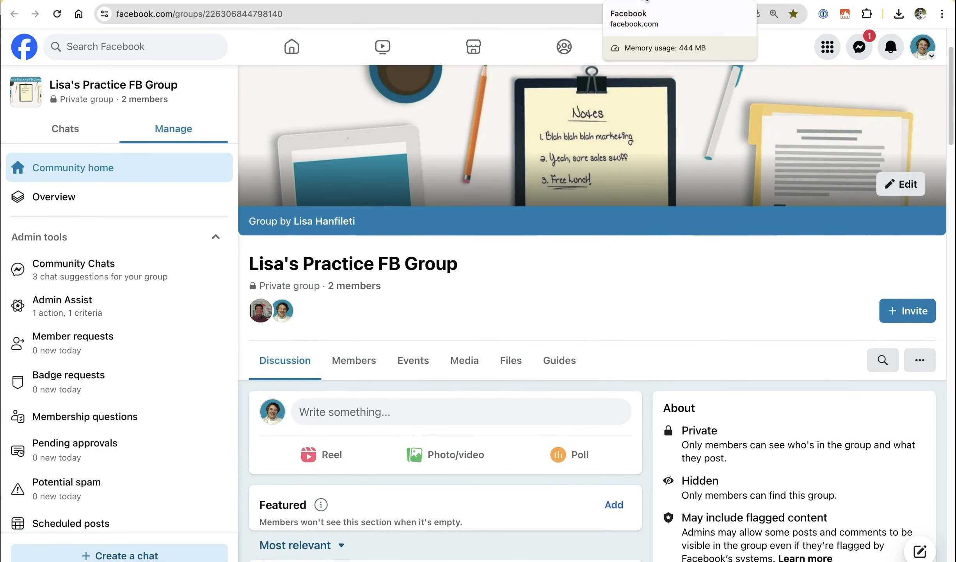
scroll(503, 302, "down", 9)
scroll(503, 308, "down", 4)
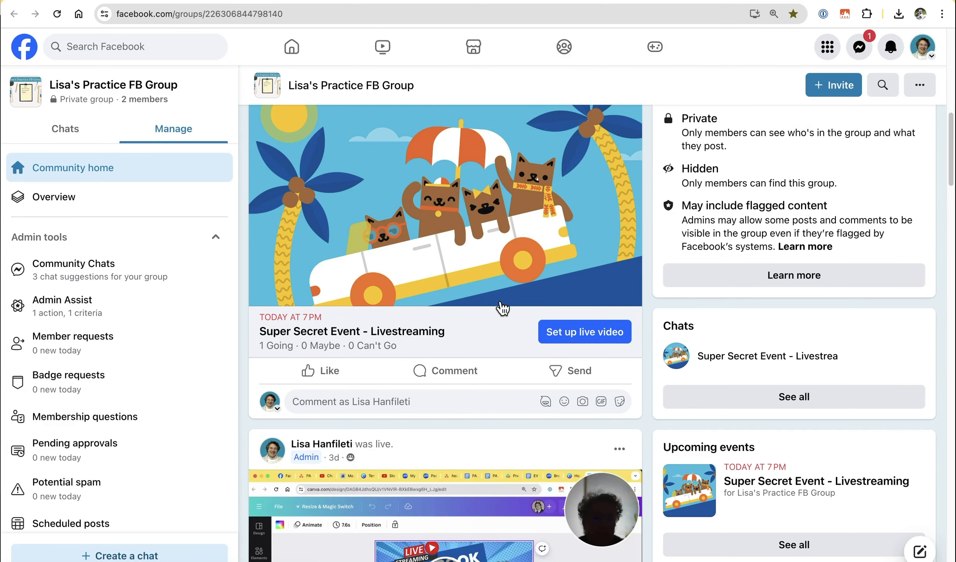
scroll(503, 306, "up", 4)
scroll(503, 307, "down", 3)
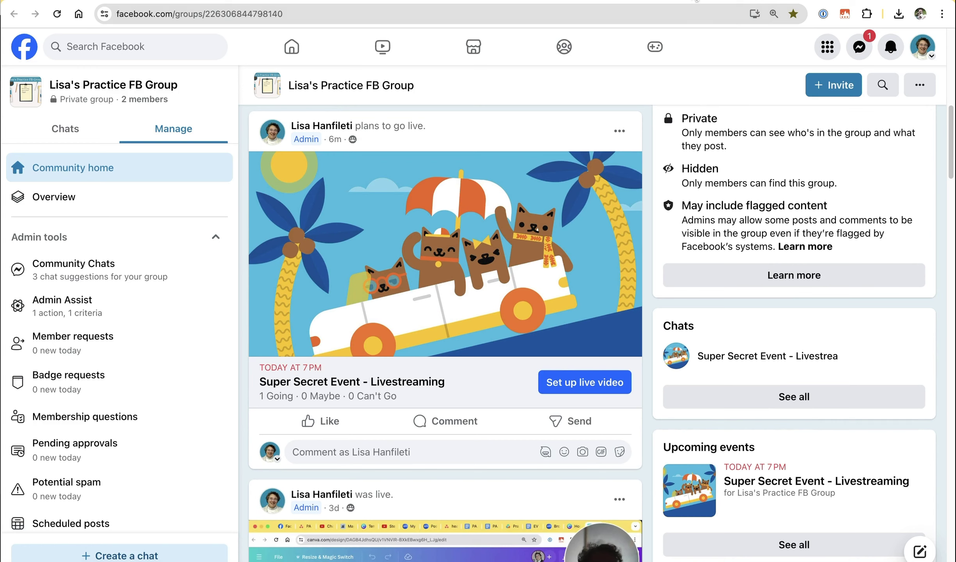
left_click(703, 1)
left_click(640, 1)
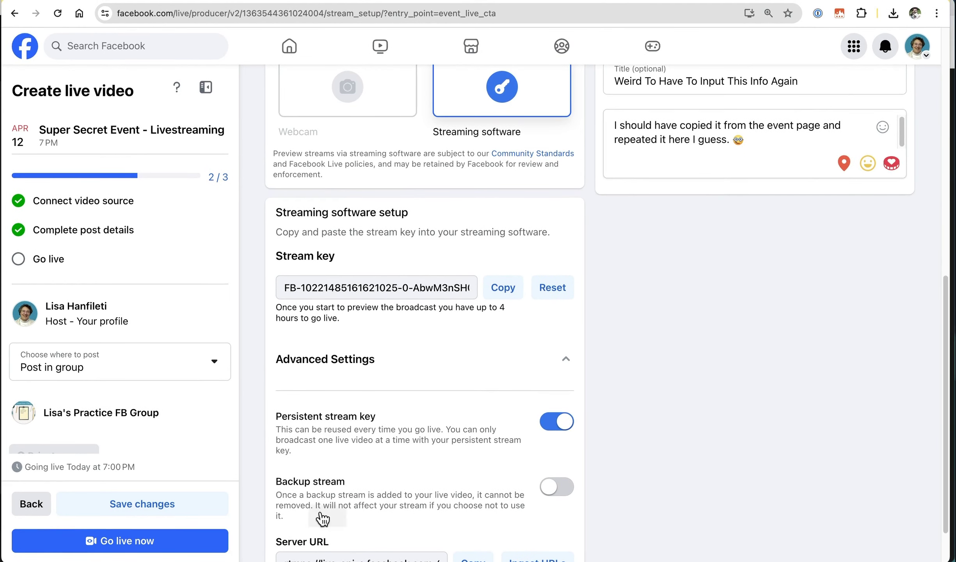
left_click(176, 551)
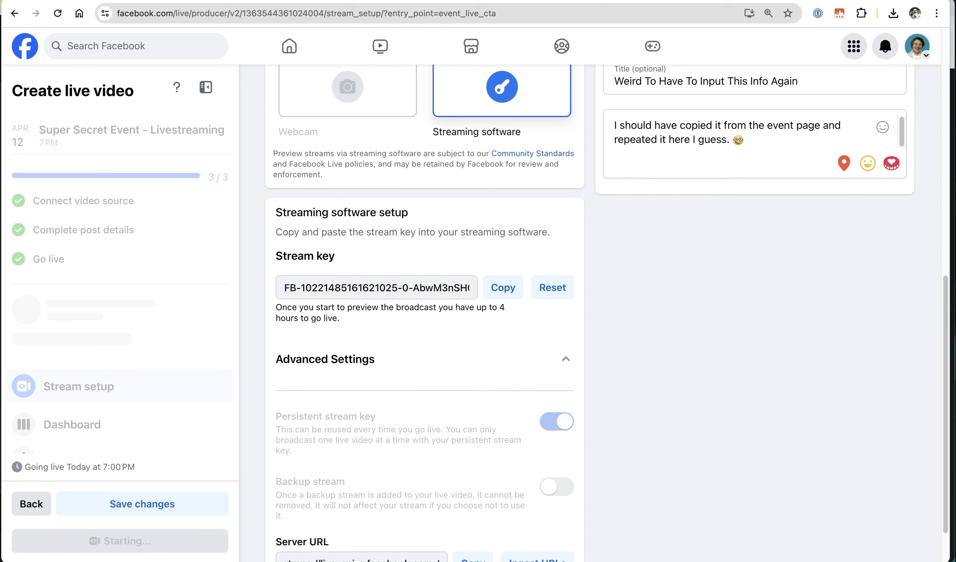
- Reload the Facebook group page and play the new live video post in its discussion feed
left_click(843, 1)
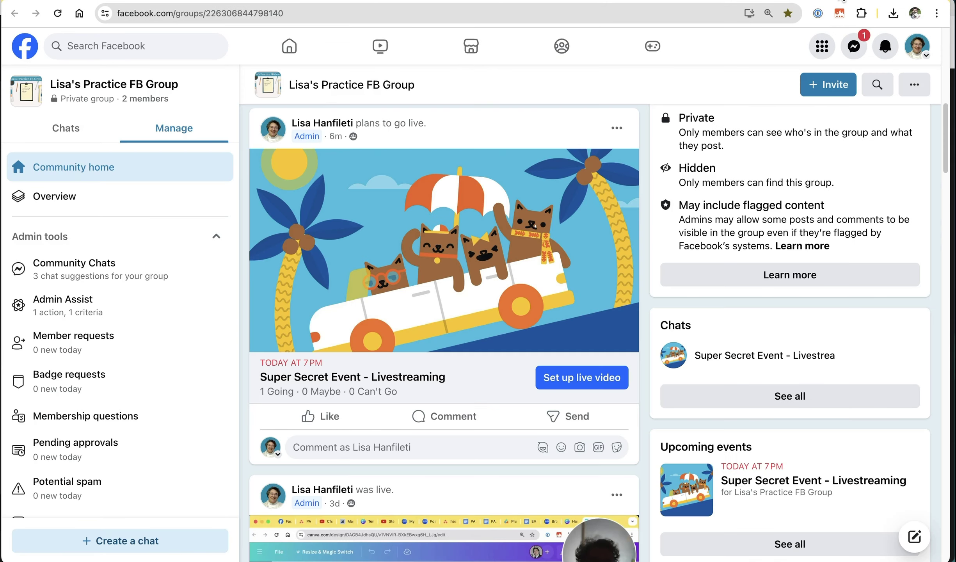
left_click(58, 14)
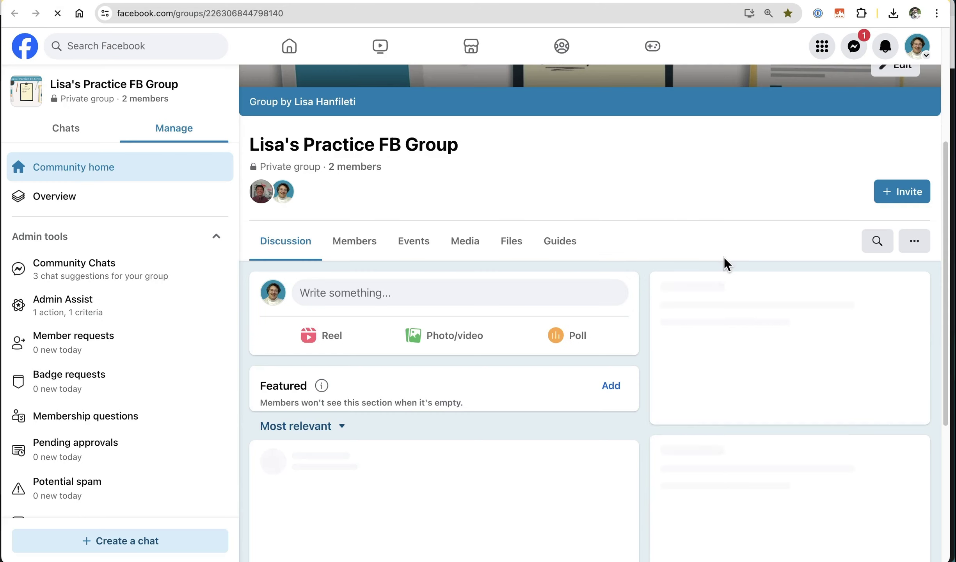
scroll(623, 277, "down", 6)
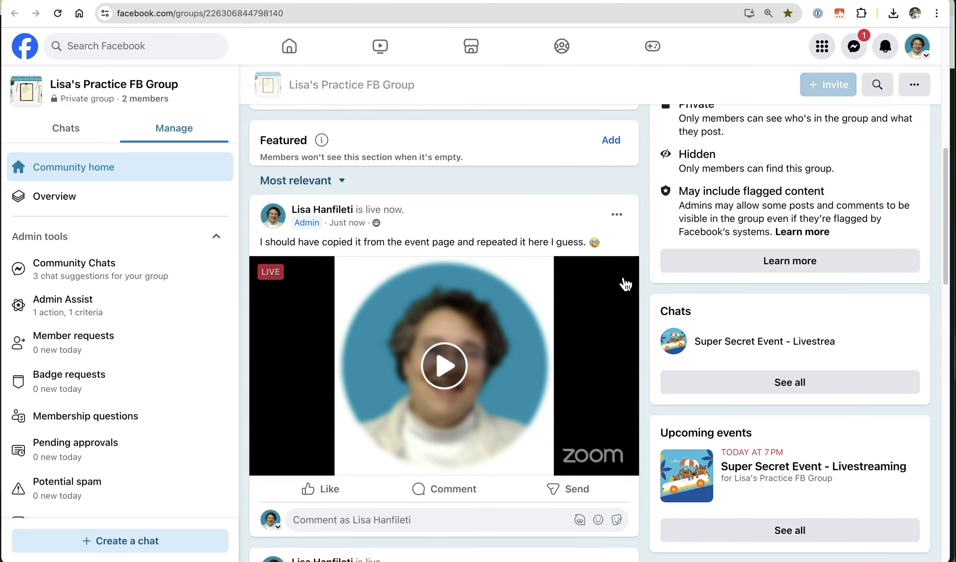
left_click(437, 365)
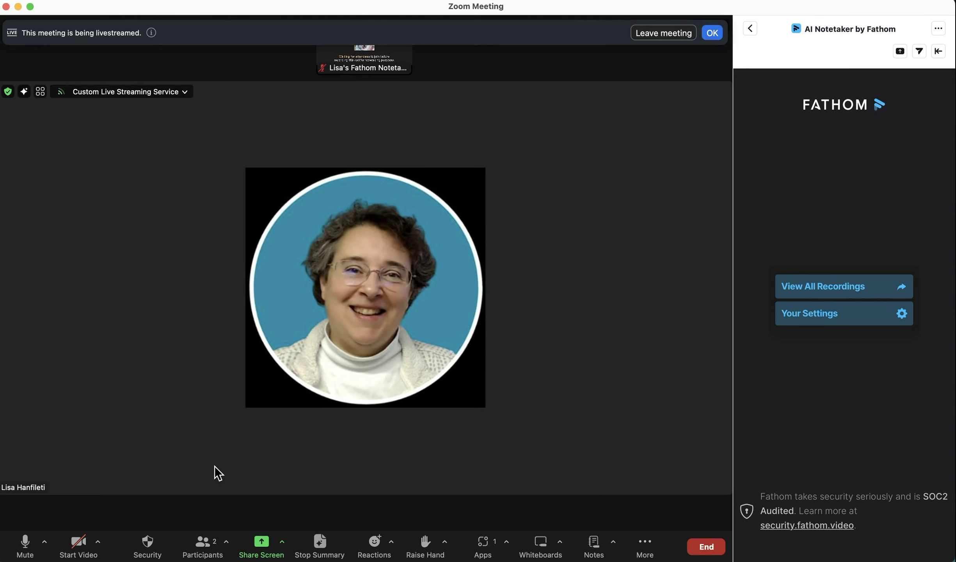
- Turn on the camera in the Zoom meeting and dismiss the livestreaming notice
left_click(77, 545)
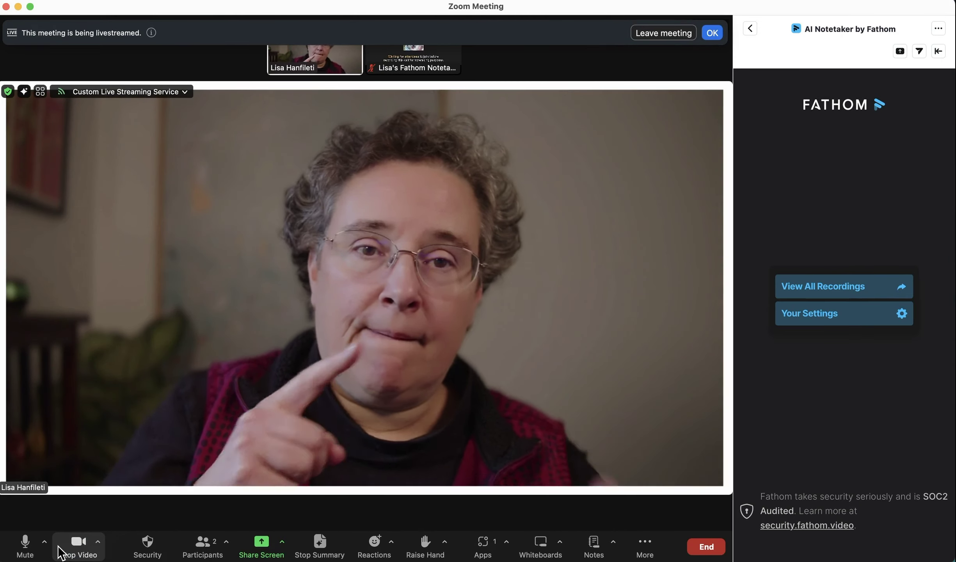
left_click(712, 33)
- Shrink the meeting window to uncover the Facebook group page and close the AI Notetaker by Fathom app
left_click_drag(952, 3, 540, 164)
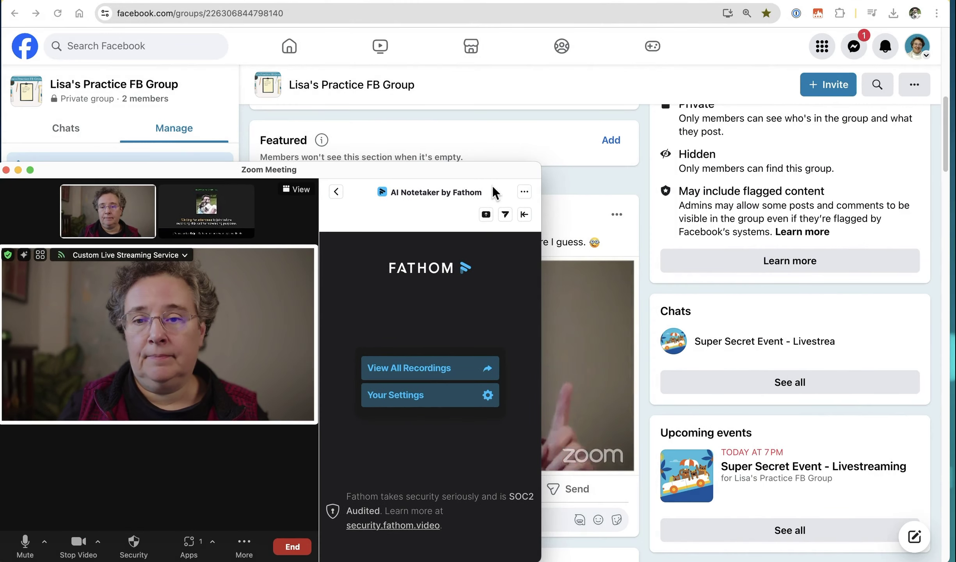
left_click(523, 192)
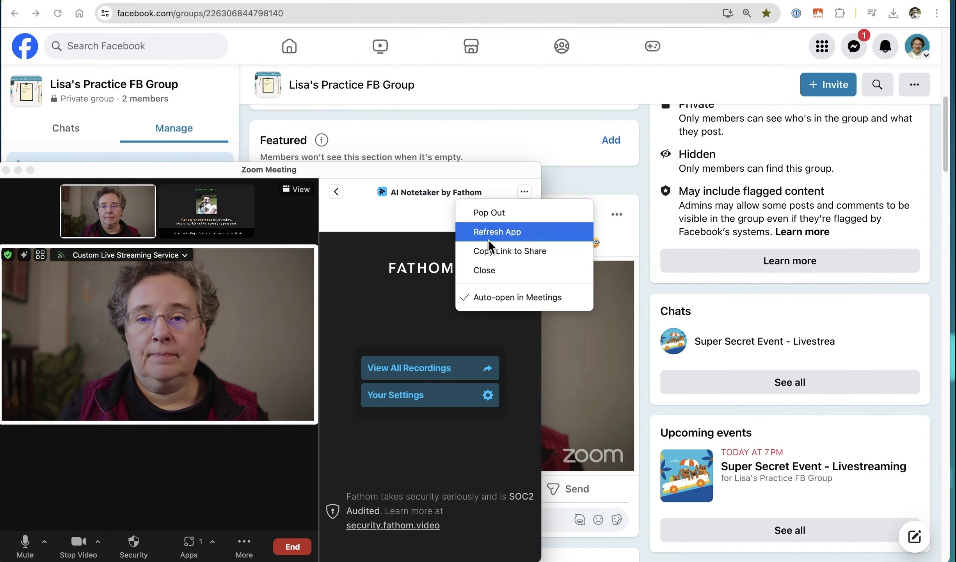
left_click(489, 270)
- Close the Apps panel, and reposition and widen the meeting window so its full set of controls is available
left_click_drag(289, 171, 897, 93)
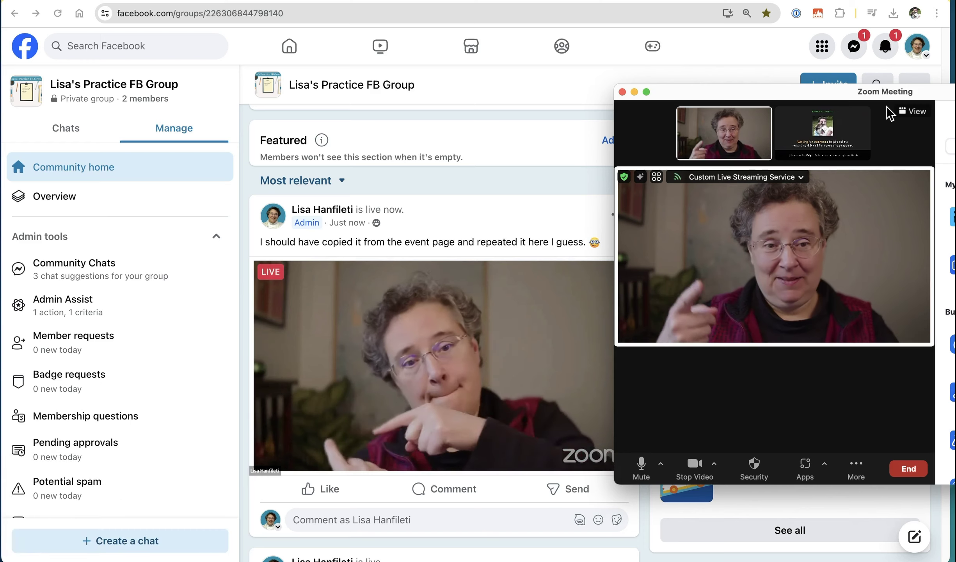
left_click_drag(817, 96, 252, 9)
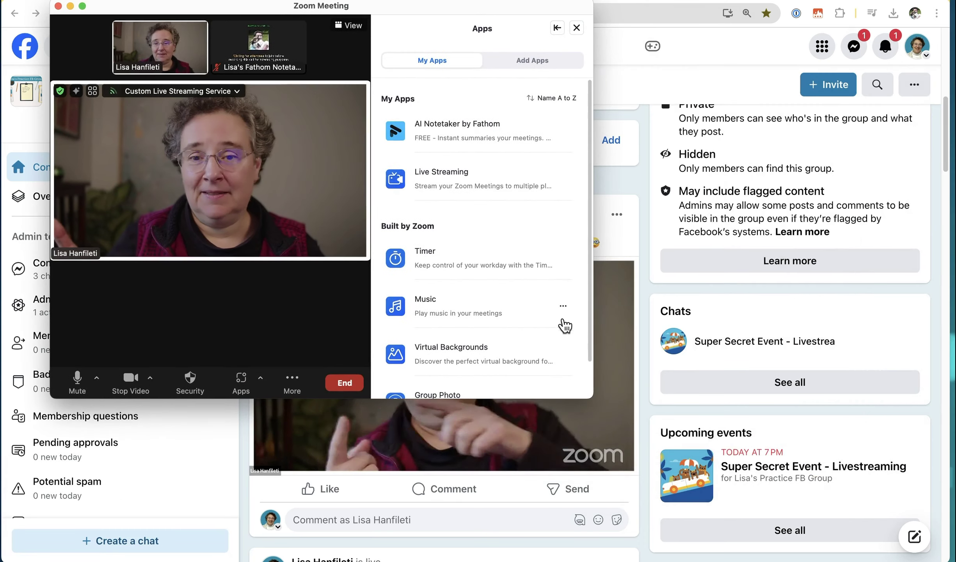
left_click(577, 28)
left_click_drag(368, 401, 827, 463)
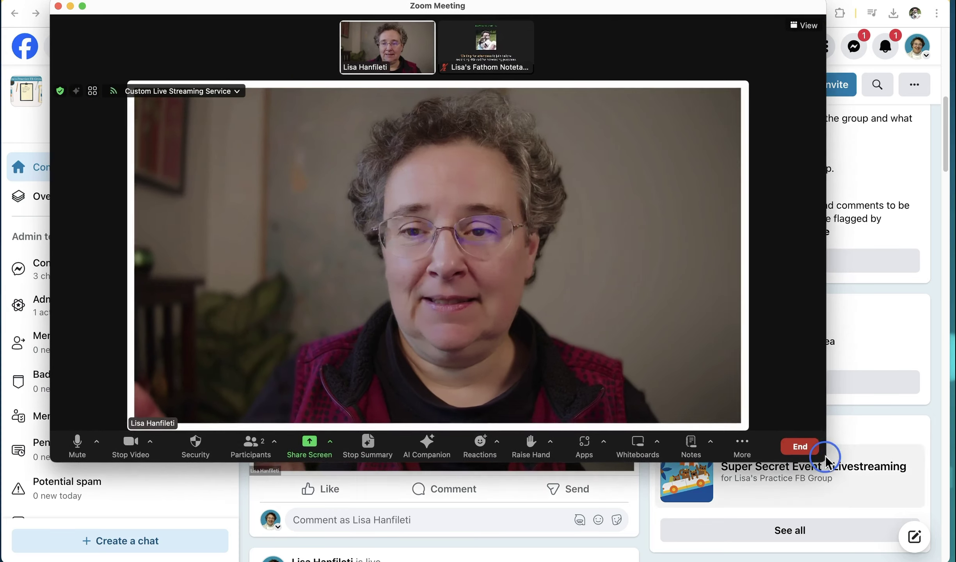
- Share the Google Chrome window in the livestreamed meeting
left_click(312, 445)
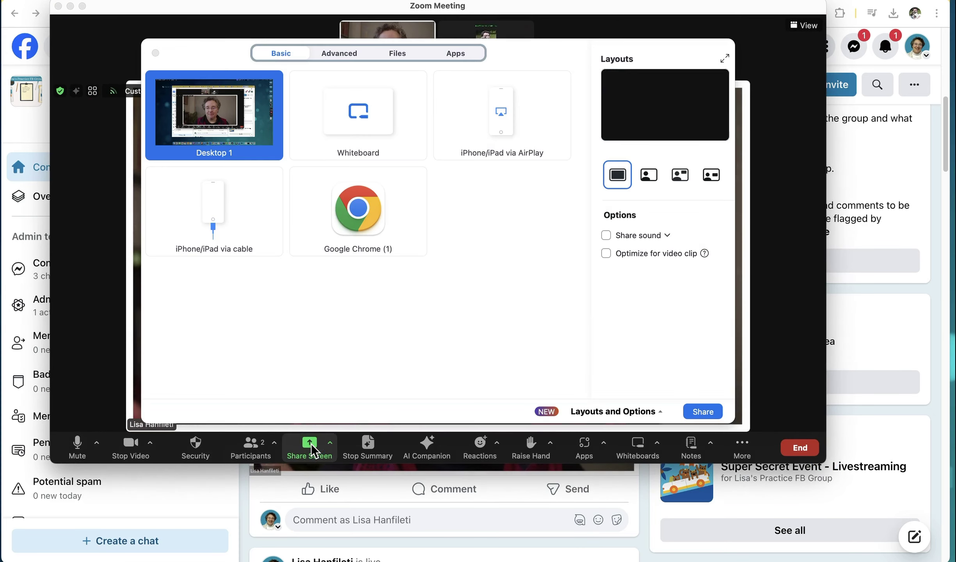
left_click(345, 239)
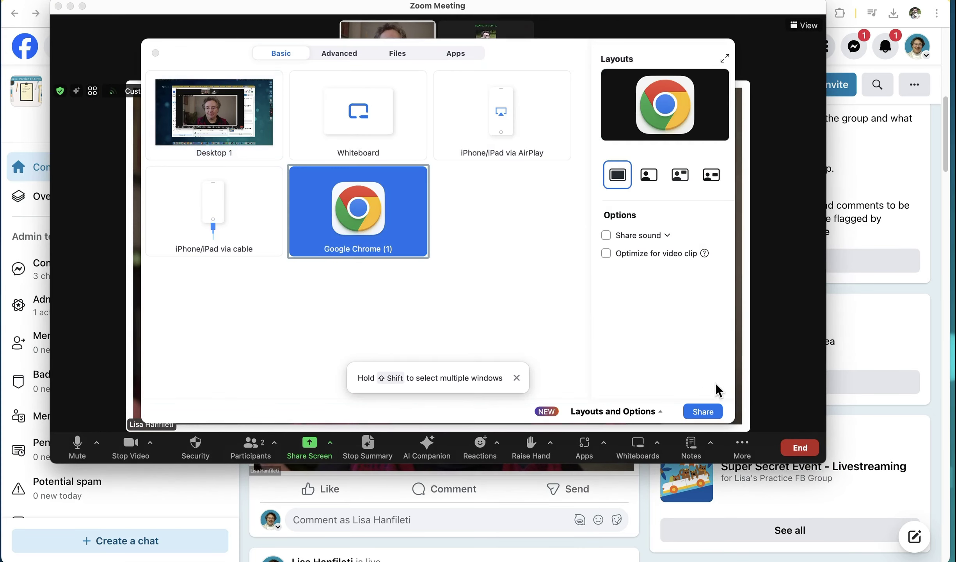
left_click(703, 411)
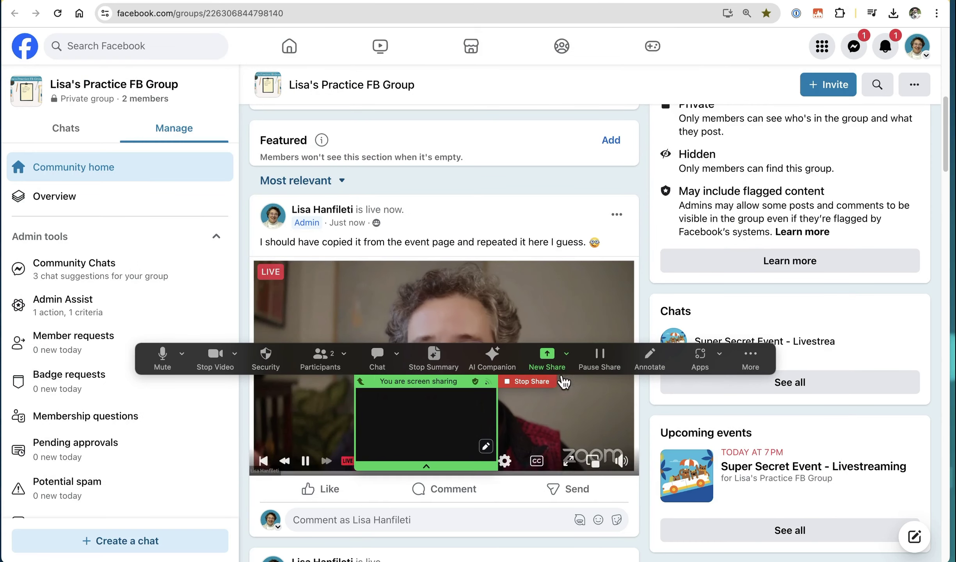
- Move the screen-sharing controls clear of the live video and switch the shared browser to the Zoom meeting launch page
left_click_drag(587, 344, 937, 71)
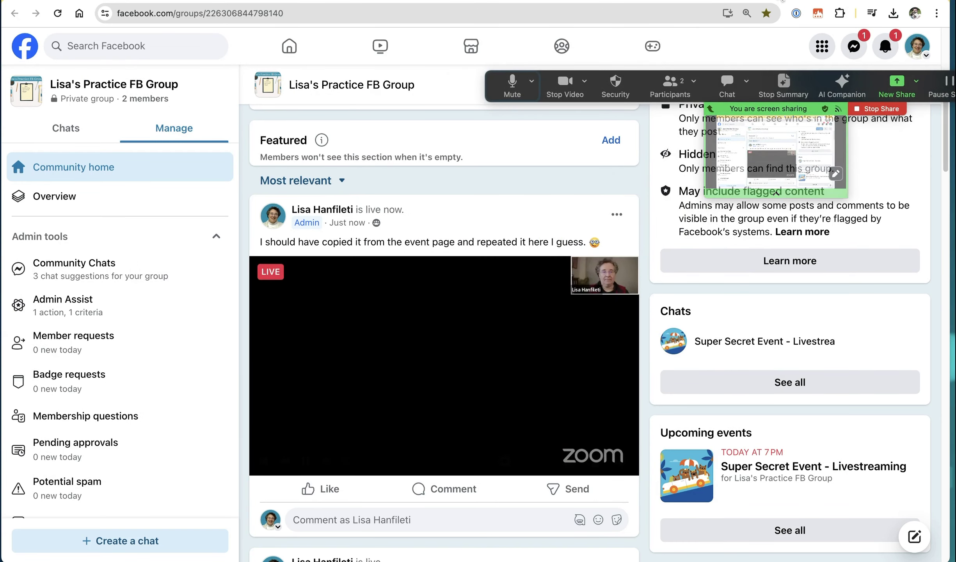
left_click(782, 1)
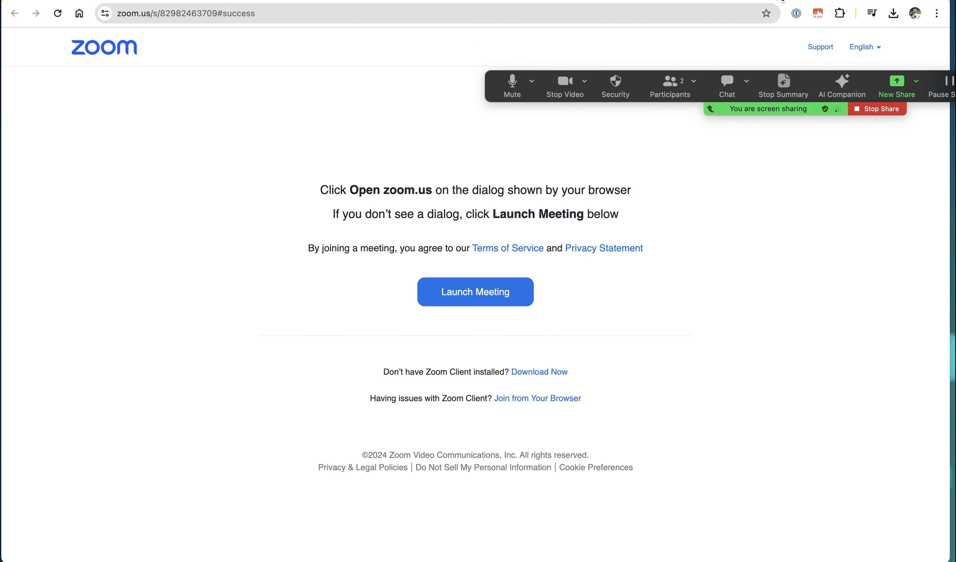